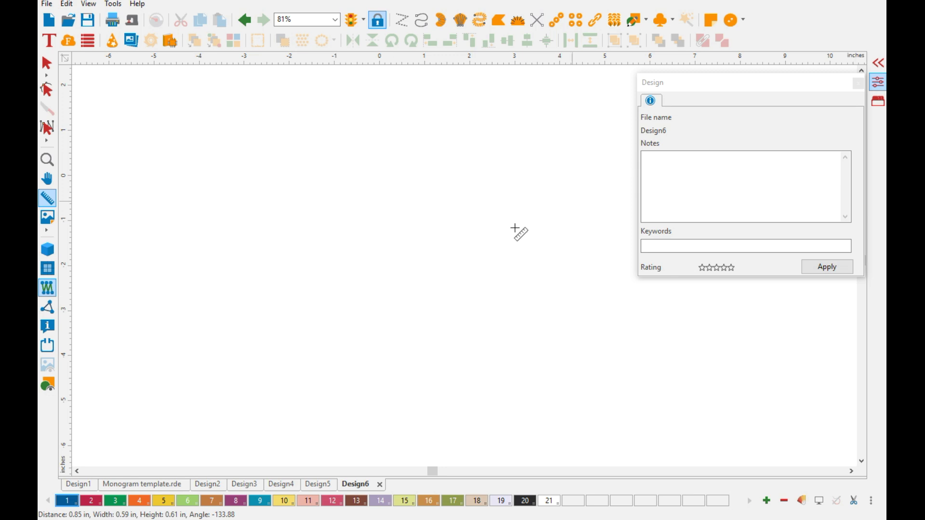
Step: Display the Merry Christmas heart-and-snowflake reference picture behind the Design6 canvas
click(48, 386)
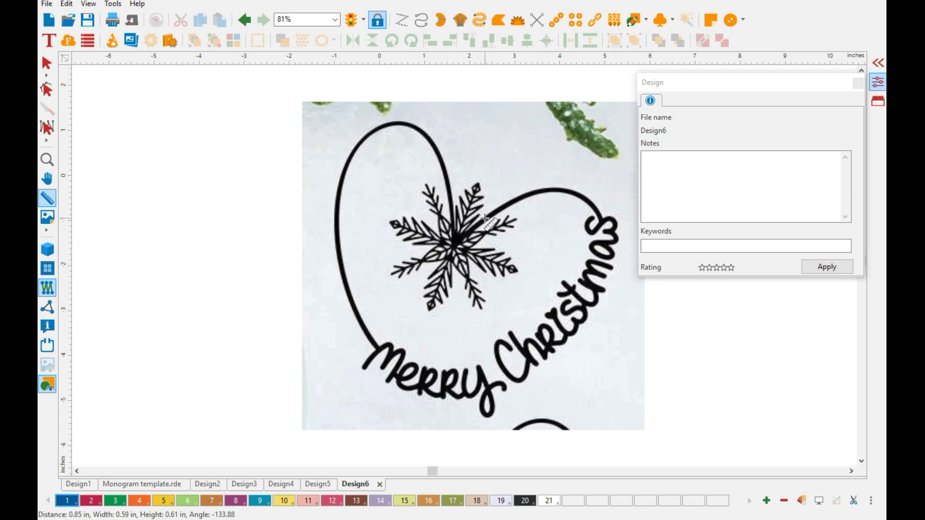
click(48, 386)
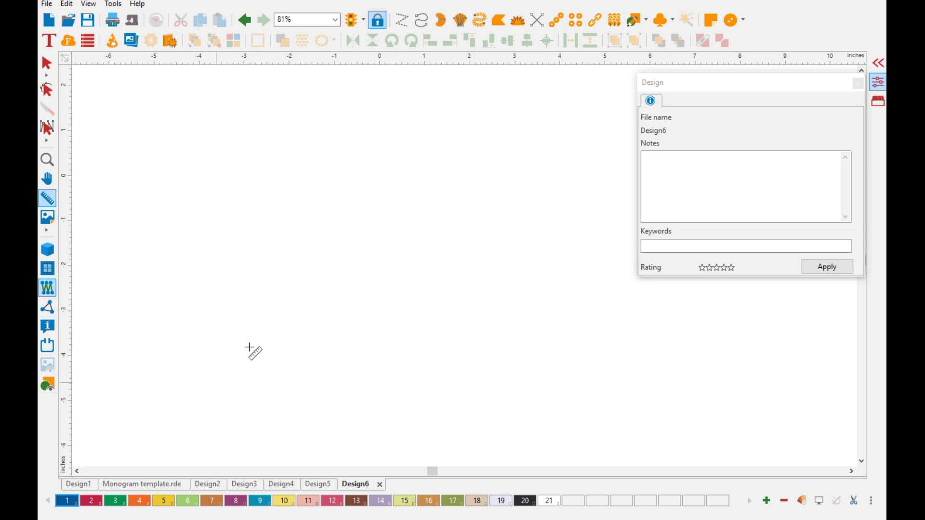
click(47, 388)
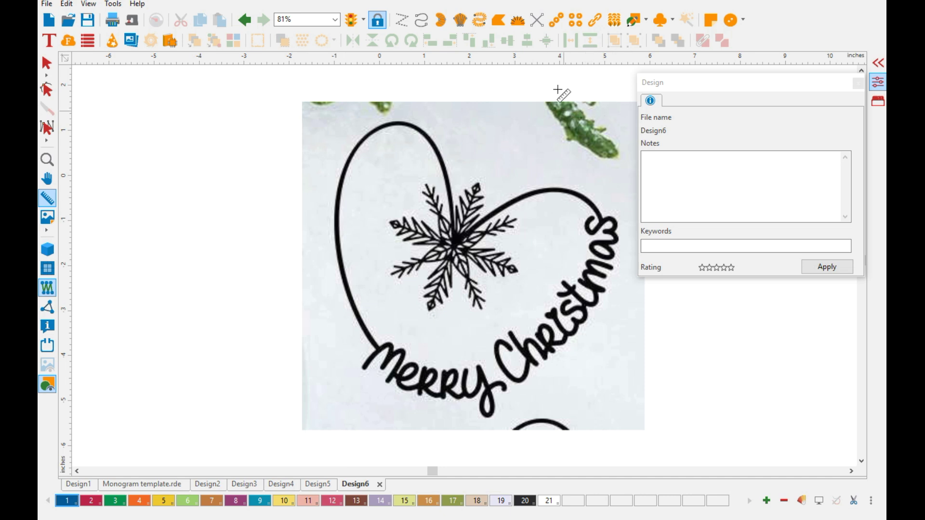
click(646, 20)
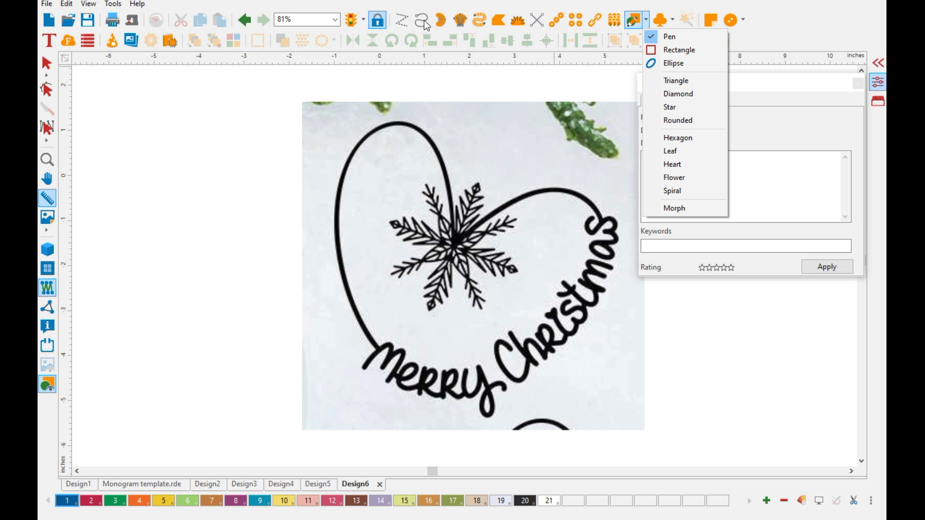
Step: Trace a 1.4 mm steil line from the heart's lower-left end over both lobes to beside 'Christmas'
click(480, 22)
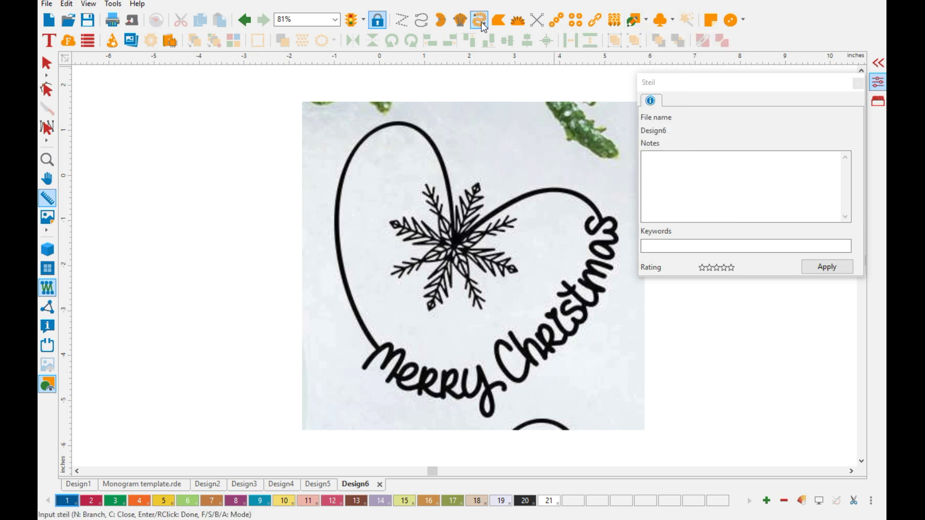
click(379, 350)
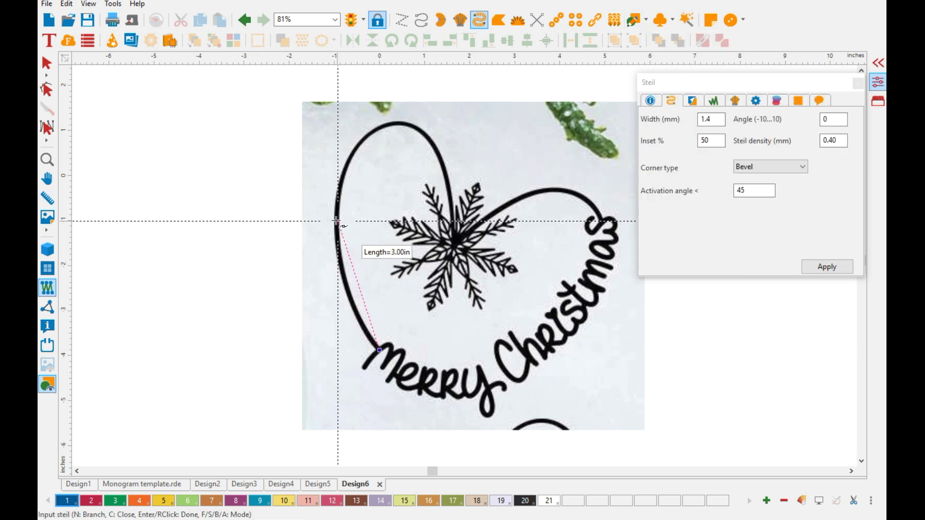
drag(336, 221, 337, 155)
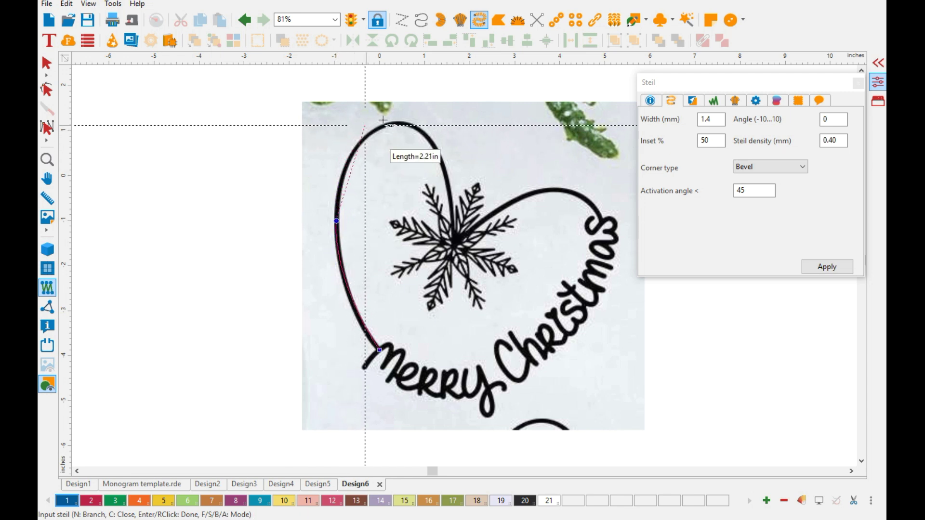
drag(396, 124, 440, 125)
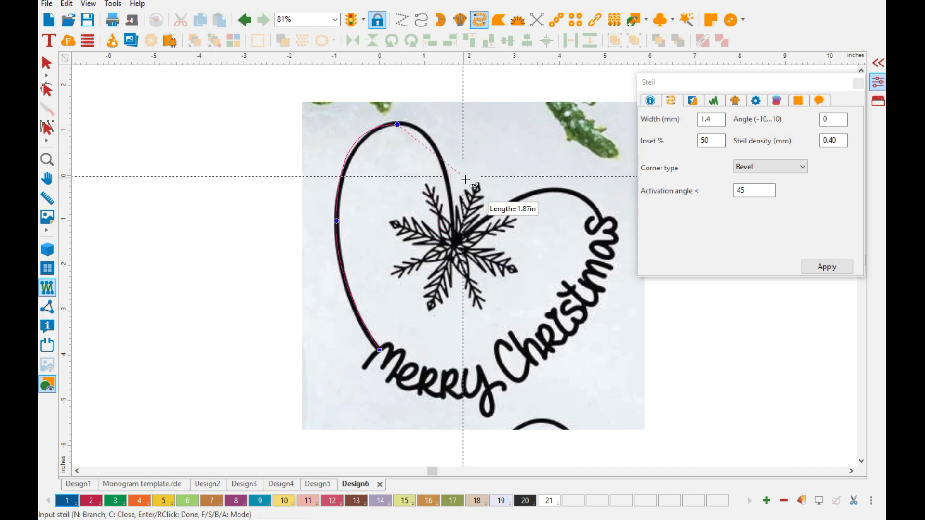
click(468, 211)
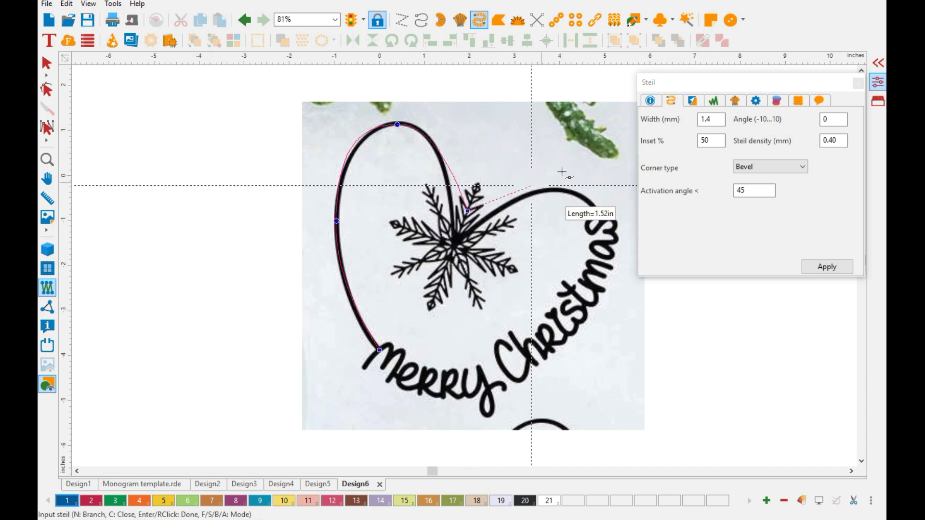
click(568, 191)
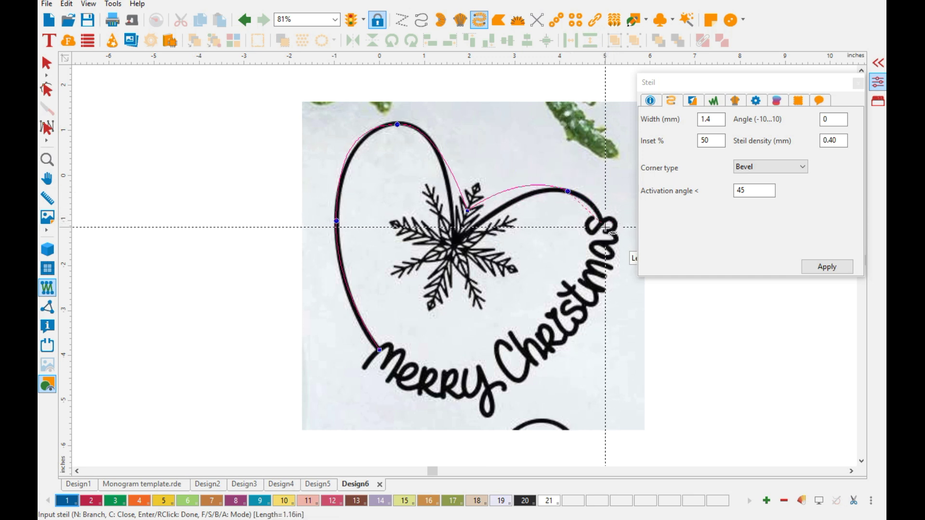
click(604, 223)
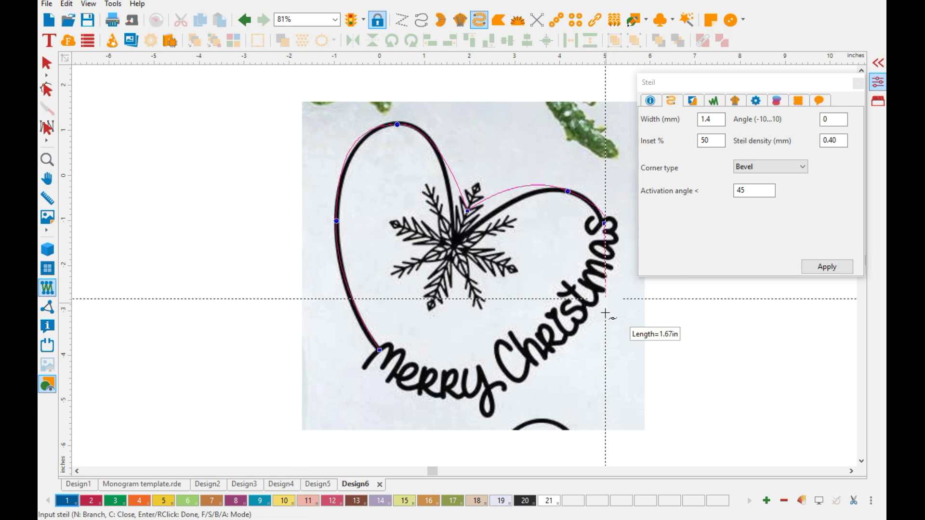
click(591, 302)
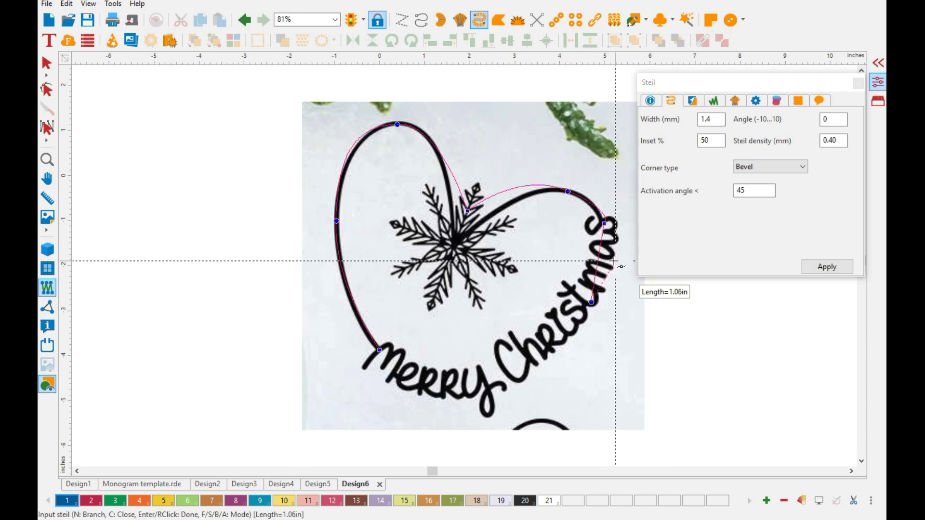
key(Return)
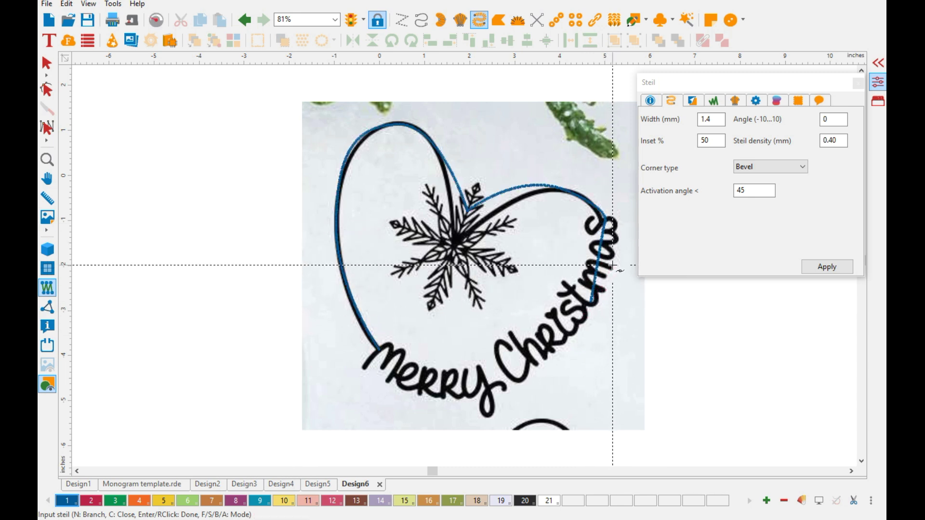
Step: Smooth the outline's node near 'Christmas' and widen the steil to 2.5 mm
key(Escape)
click(602, 243)
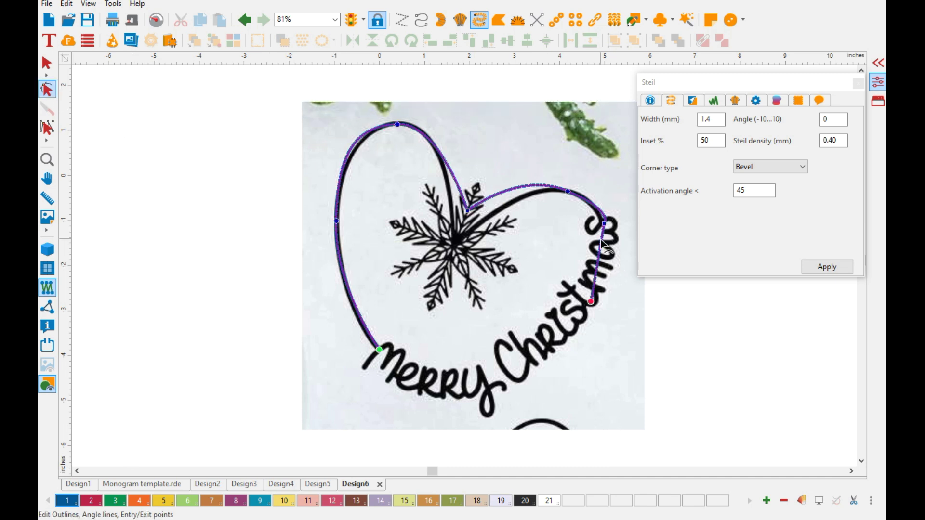
right_click(605, 225)
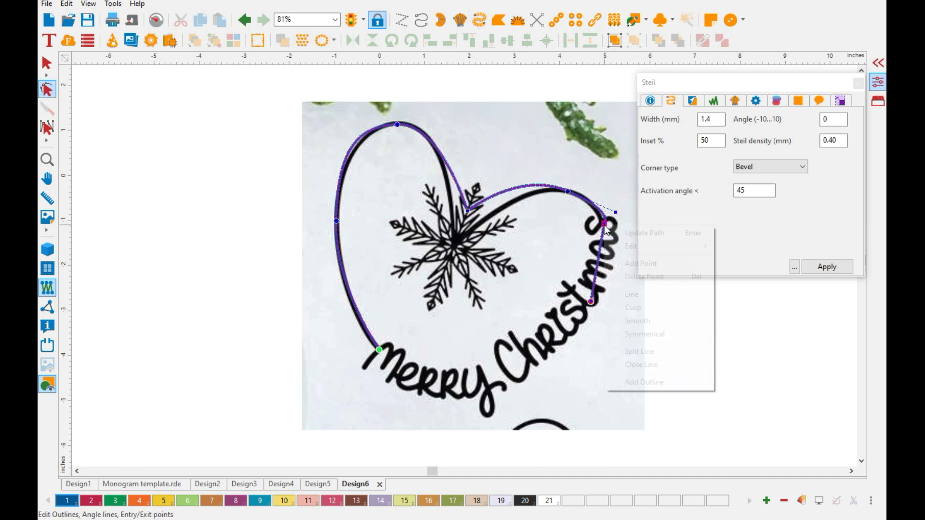
click(645, 320)
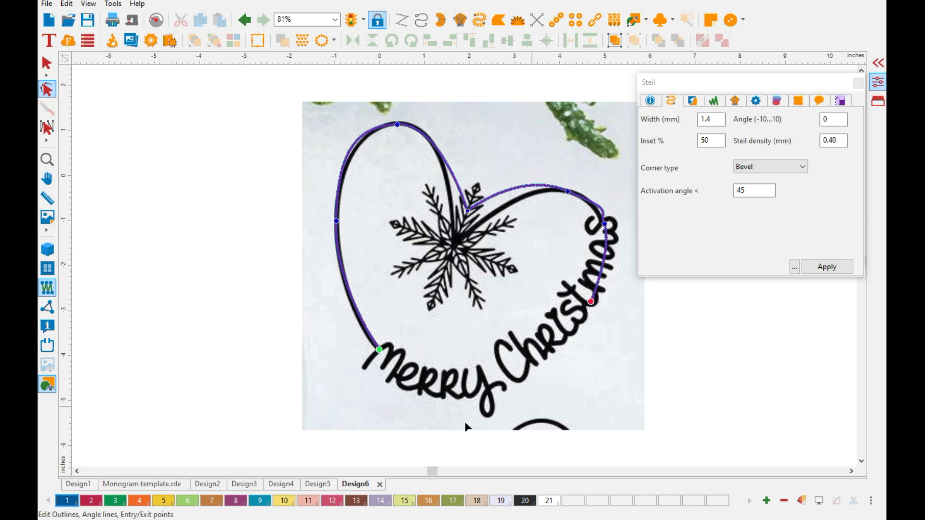
double_click(704, 118)
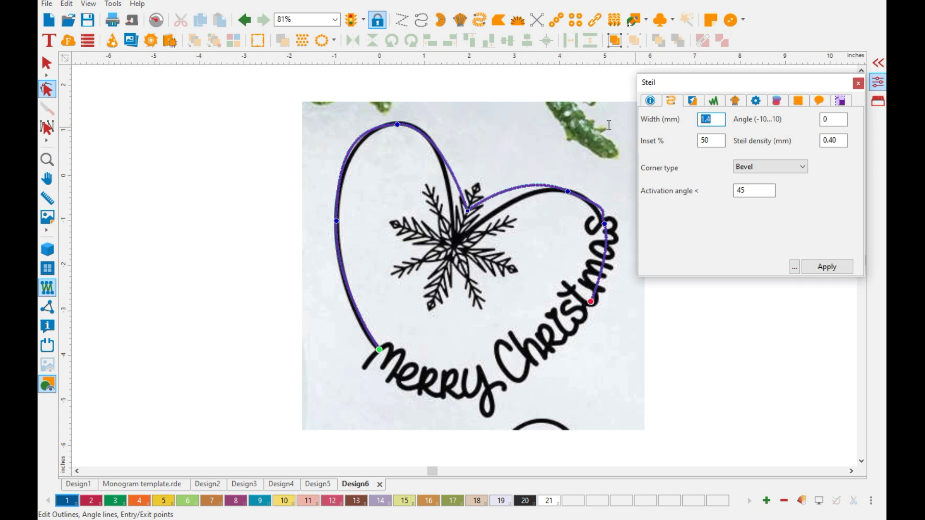
text(2.5)
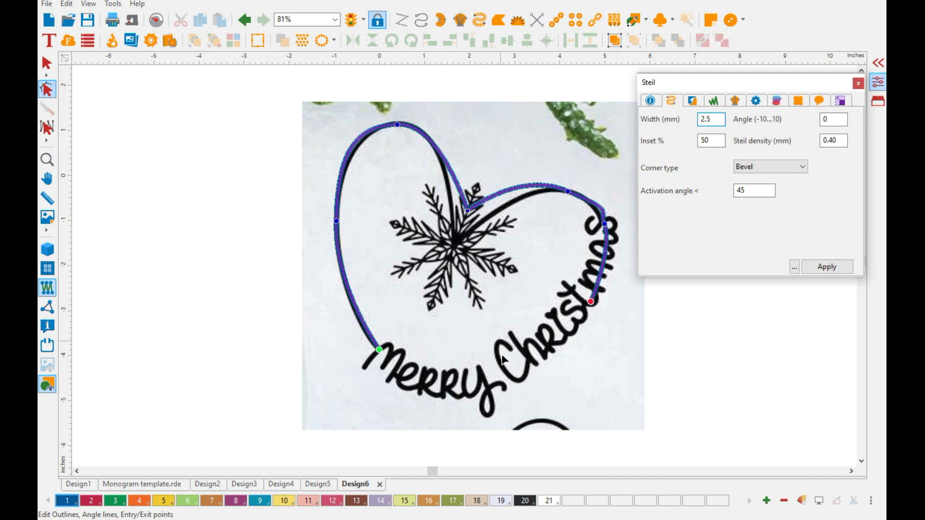
Step: Add a 'Merry Christmas' Brush Pen text object on the canvas
click(50, 41)
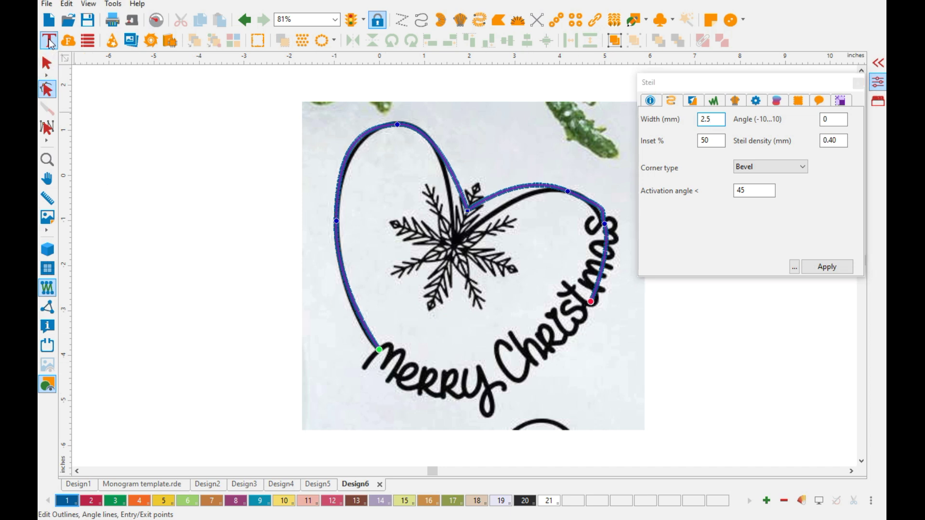
click(248, 280)
text(Me)
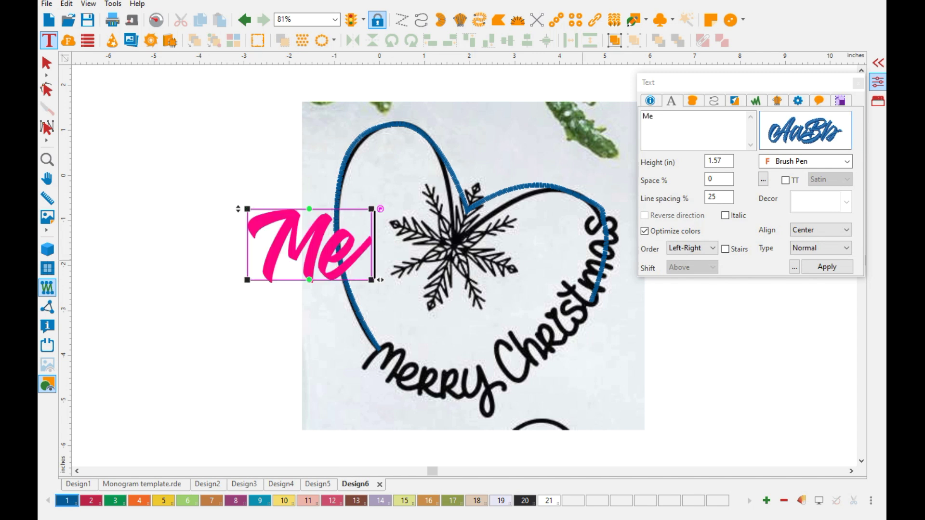
text(rry Chri)
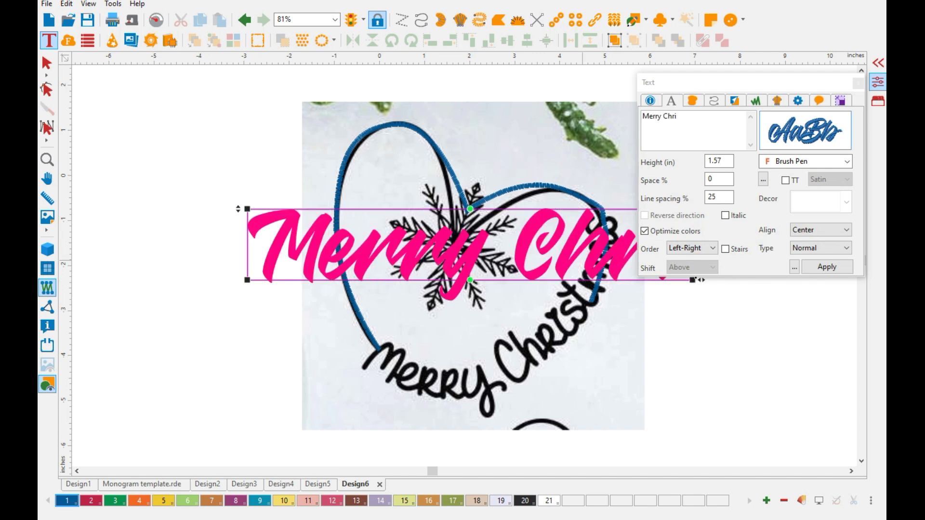
text(stma)
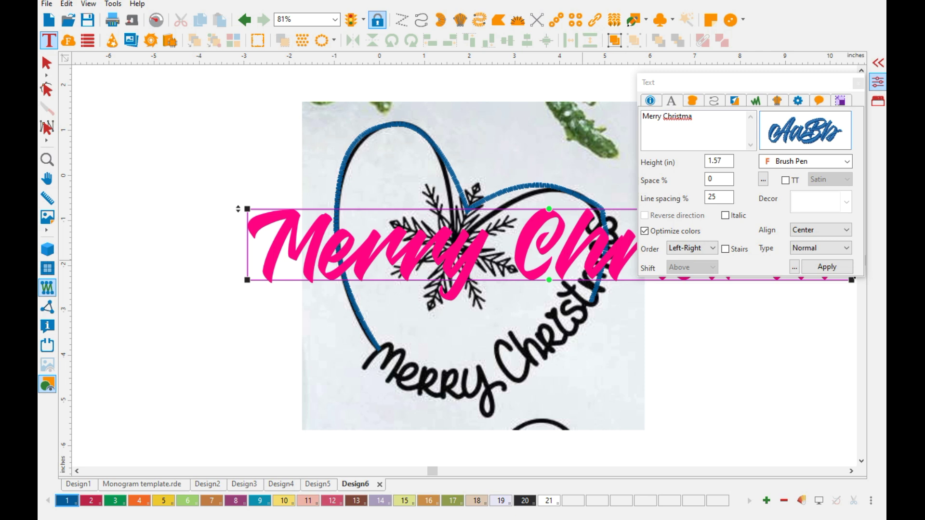
text(s)
Step: Set the text height to 0.6 in, move it below the heart, and hide the backdrop
double_click(706, 162)
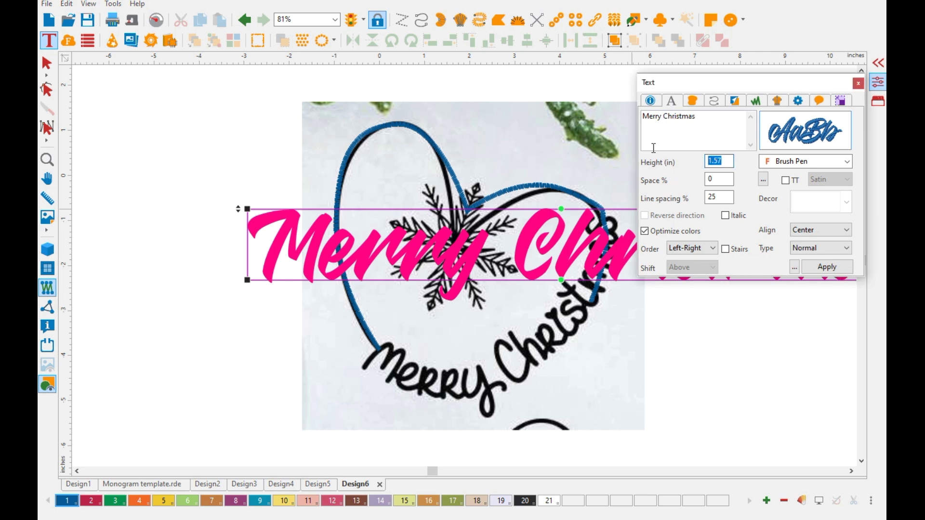
text(0.6)
key(Return)
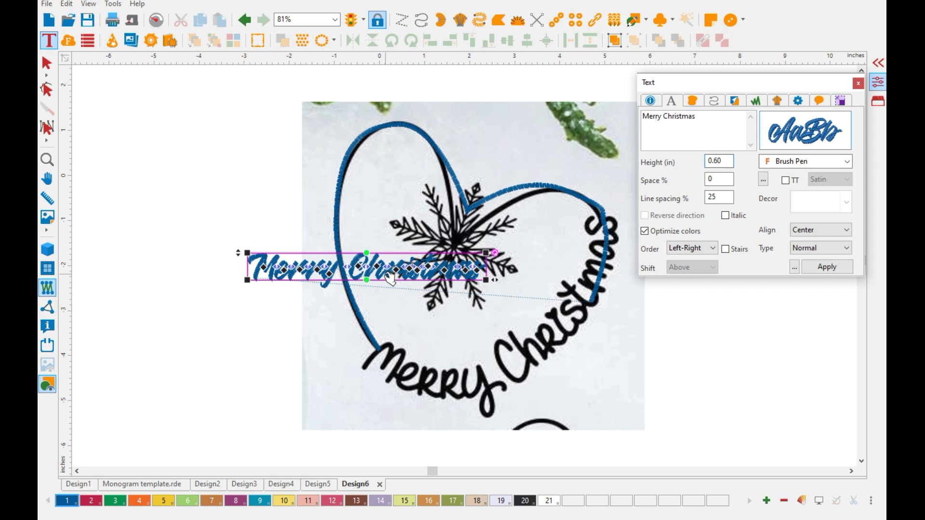
drag(394, 282, 523, 375)
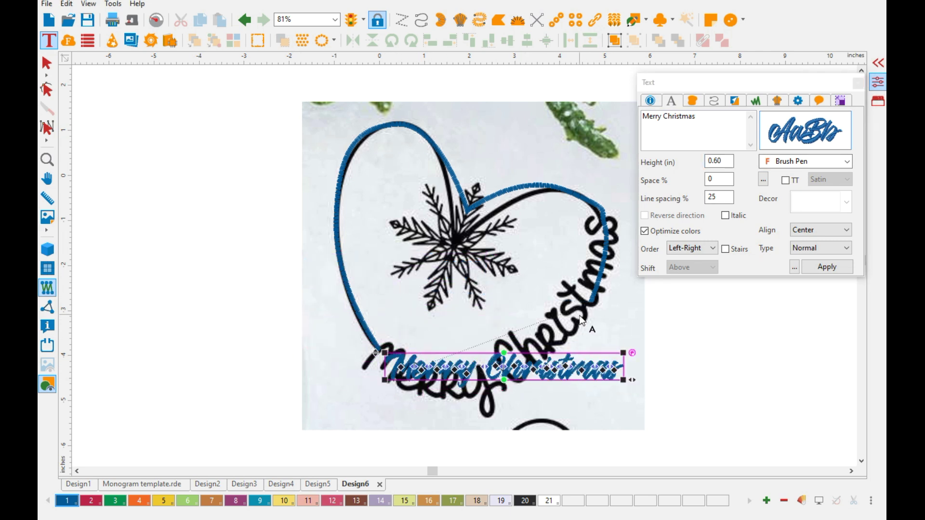
click(48, 385)
key(Escape)
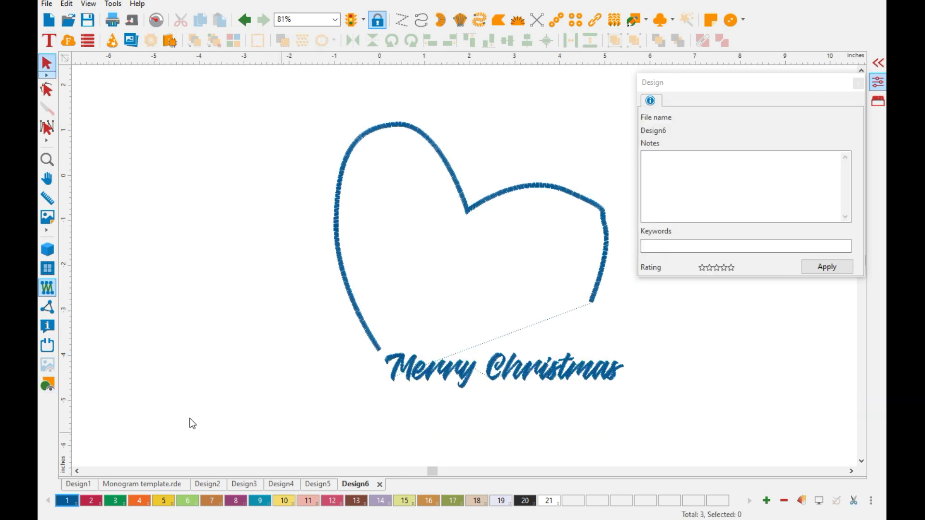
Step: Smooth the two right-lobe nodes of the heart outline, regenerate its stitches, and reshow the reference picture
click(47, 89)
click(605, 224)
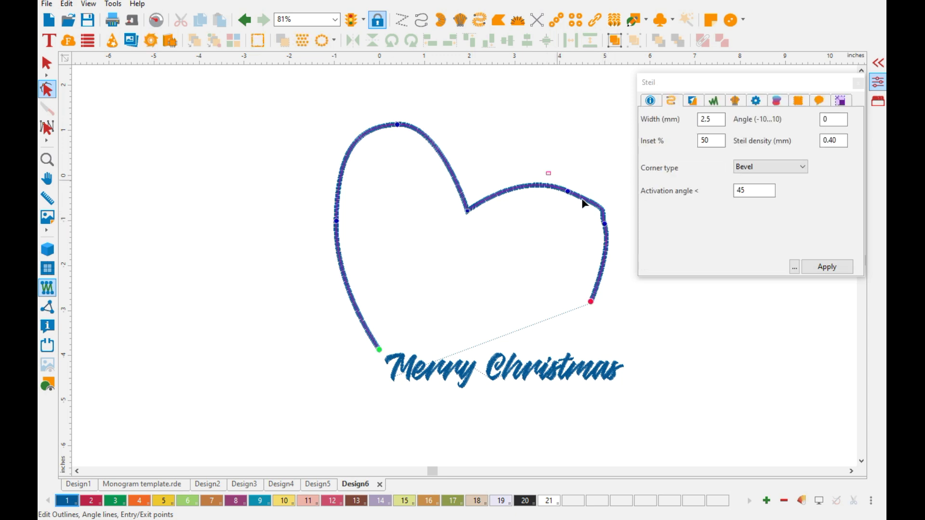
drag(548, 172, 636, 245)
right_click(605, 225)
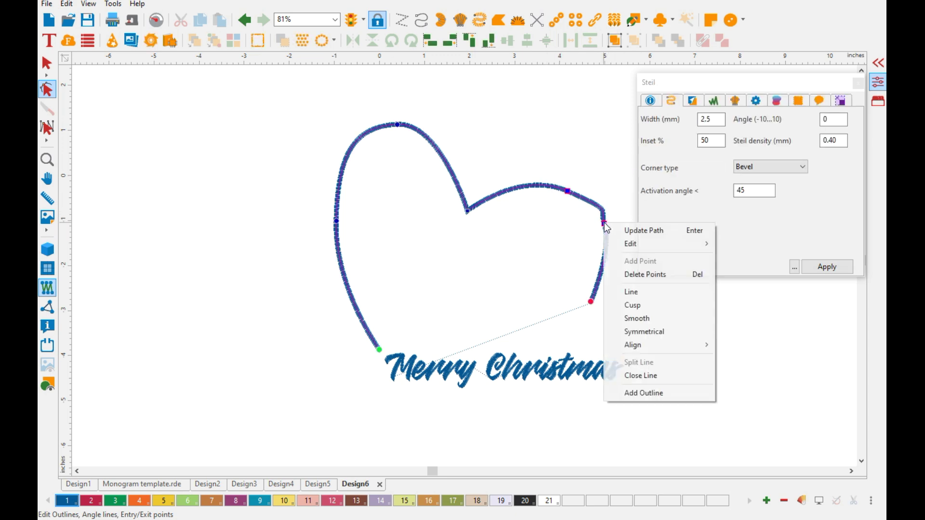
click(638, 319)
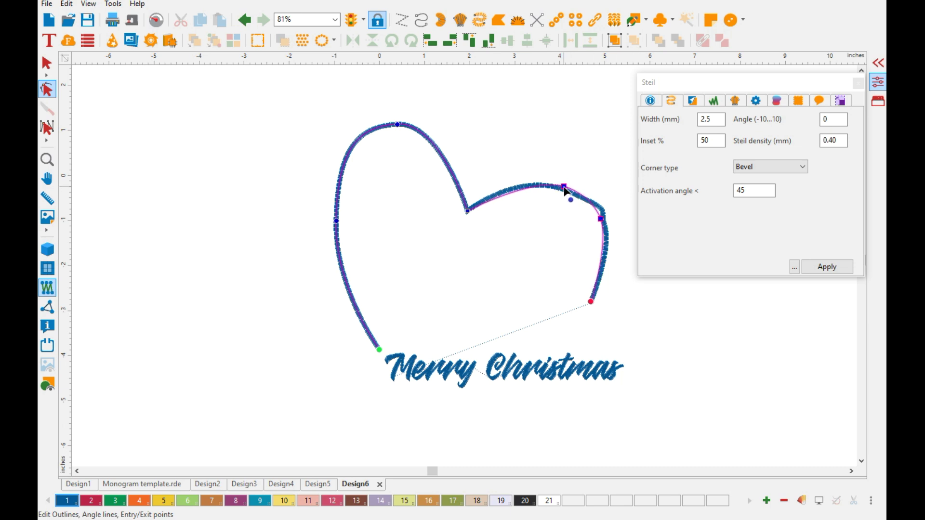
click(606, 182)
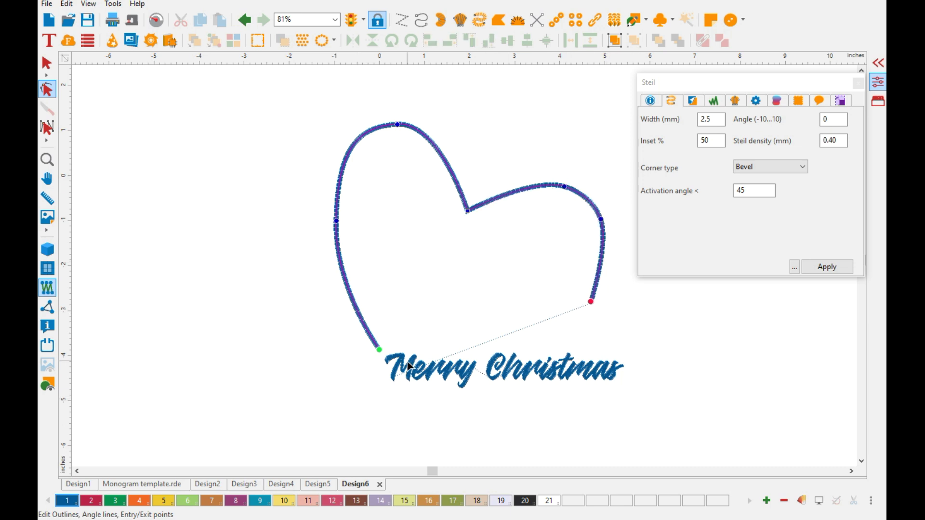
key(Escape)
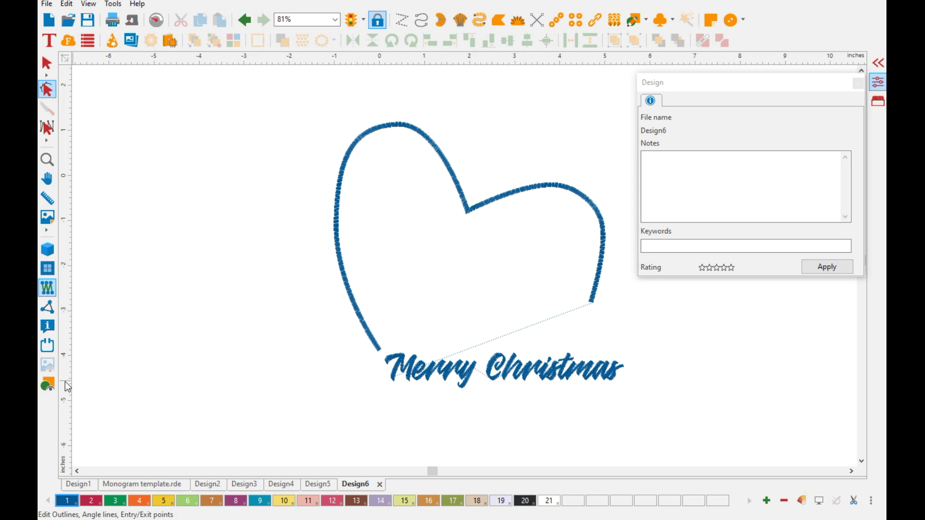
click(48, 386)
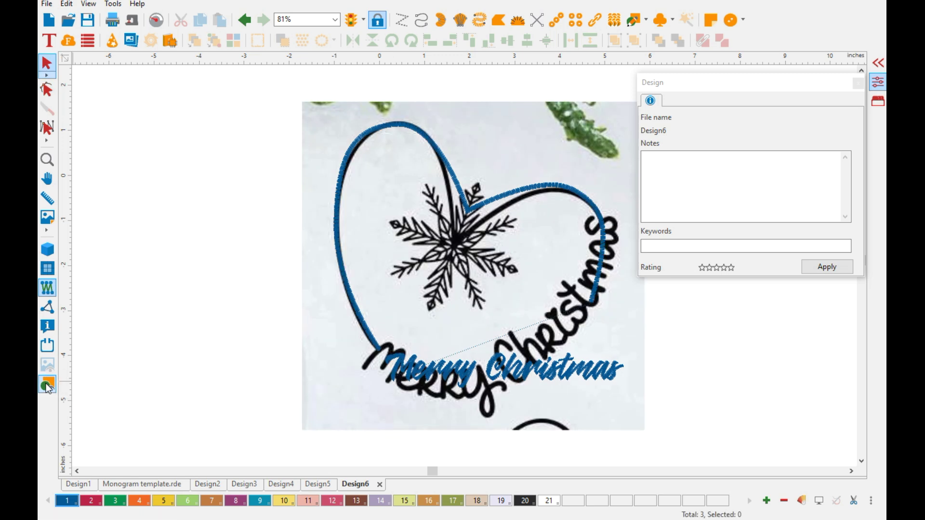
Step: Hide the reference picture and change the Merry Christmas text's type to Path
click(48, 386)
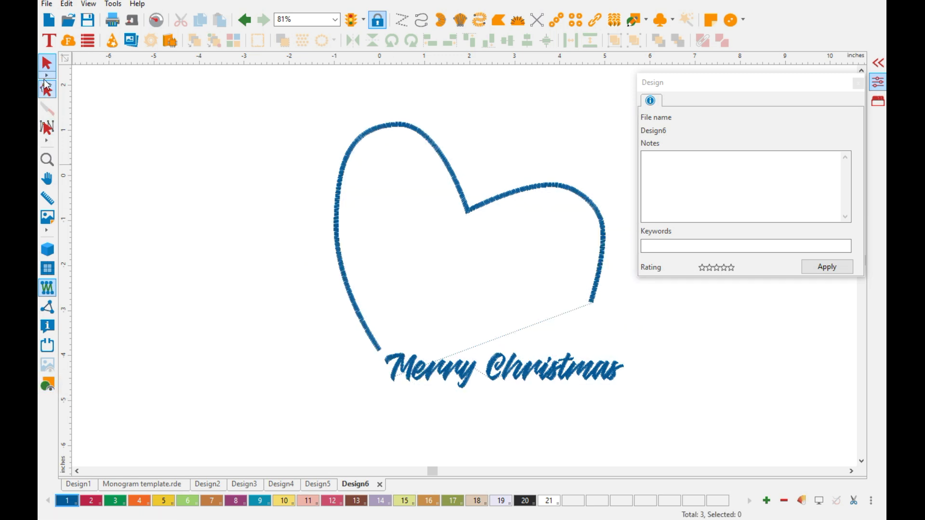
click(500, 378)
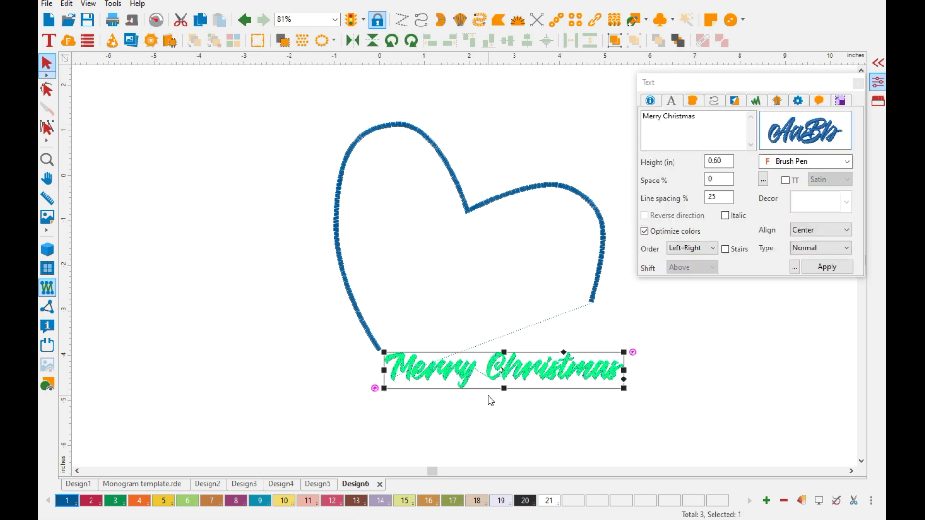
click(838, 249)
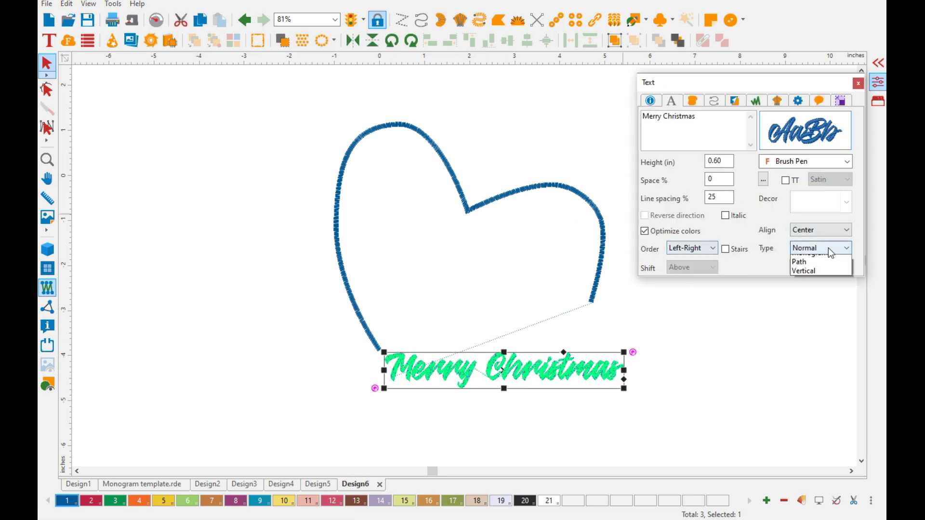
click(816, 296)
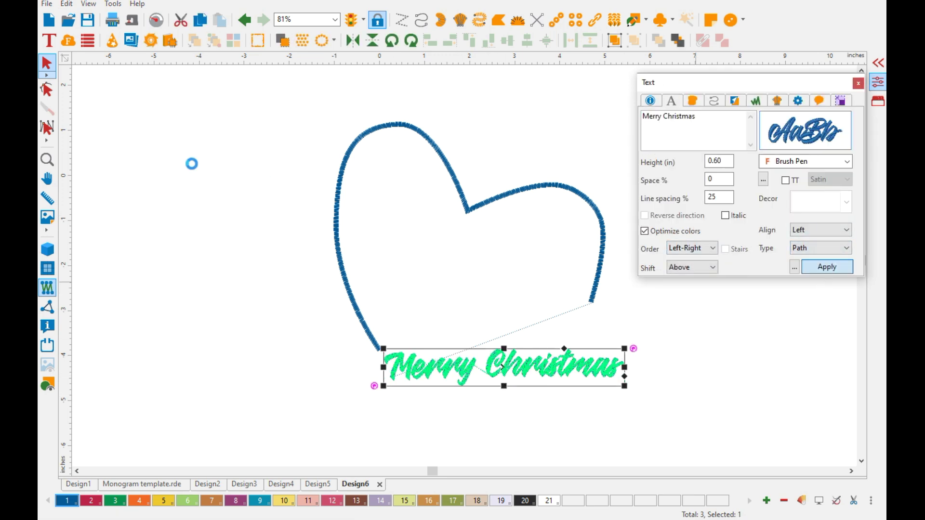
click(48, 41)
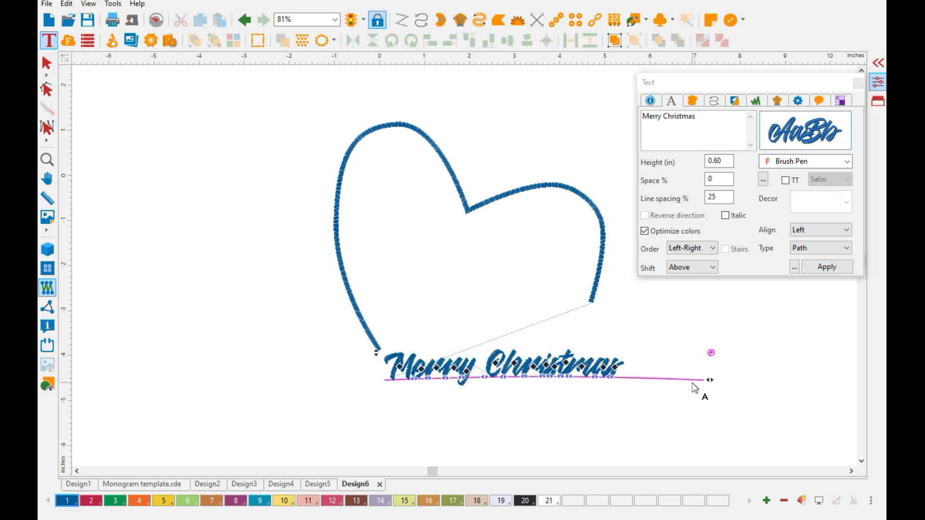
Step: Bend the text baseline into a curve from the heart's lower-left end to its lower-right end
right_click(591, 374)
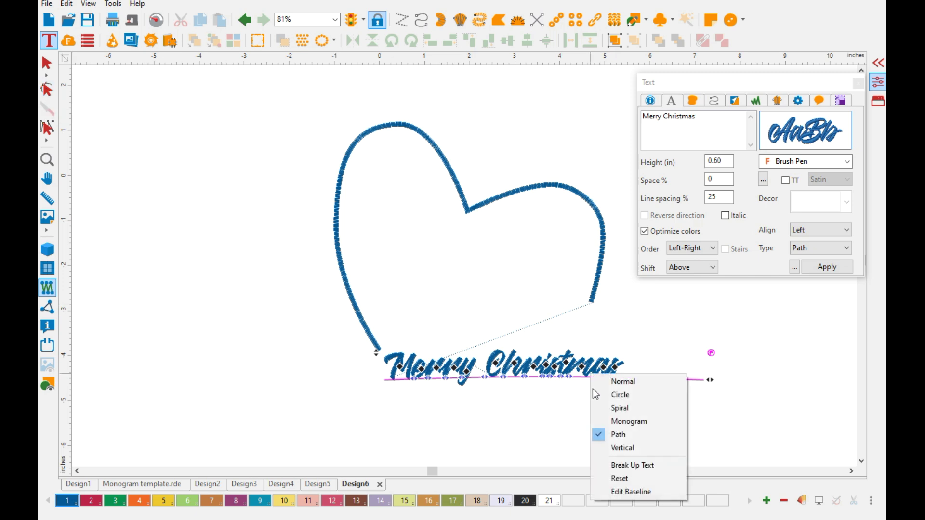
click(629, 491)
drag(705, 382, 593, 301)
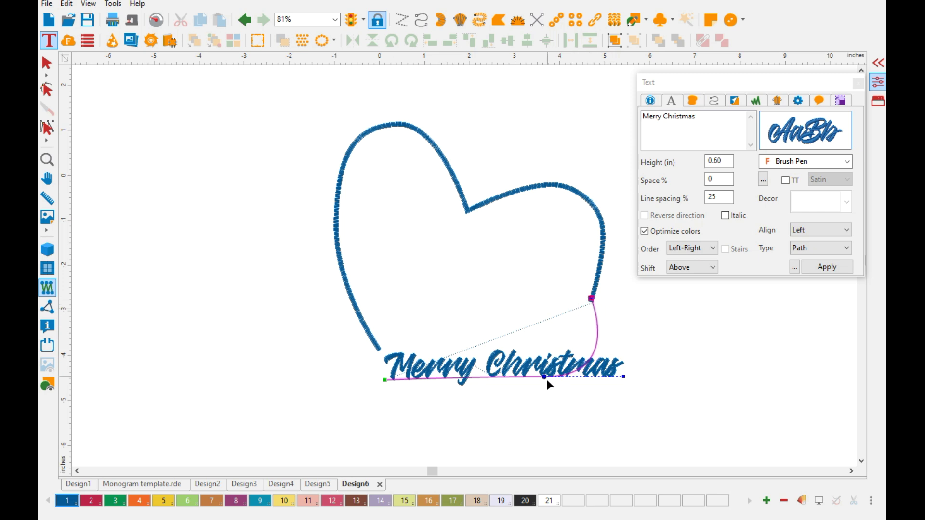
drag(544, 378, 469, 390)
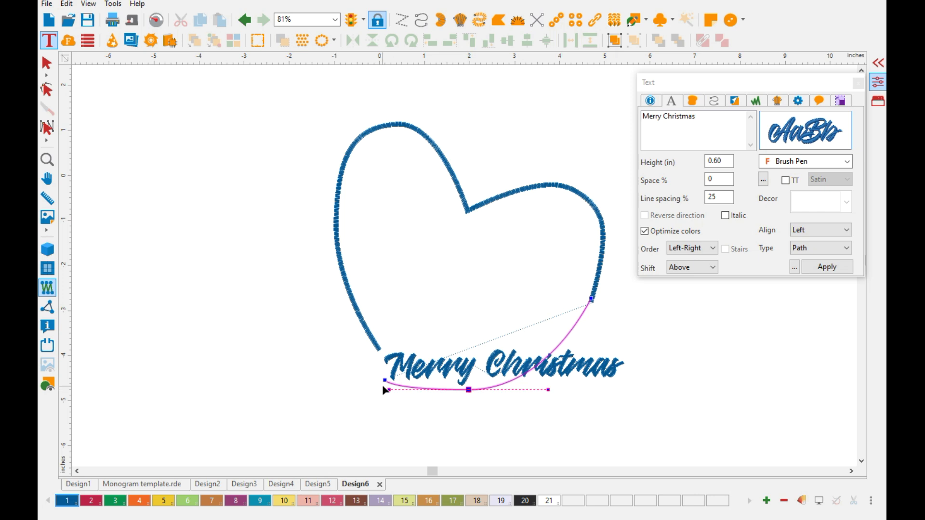
drag(383, 379, 380, 348)
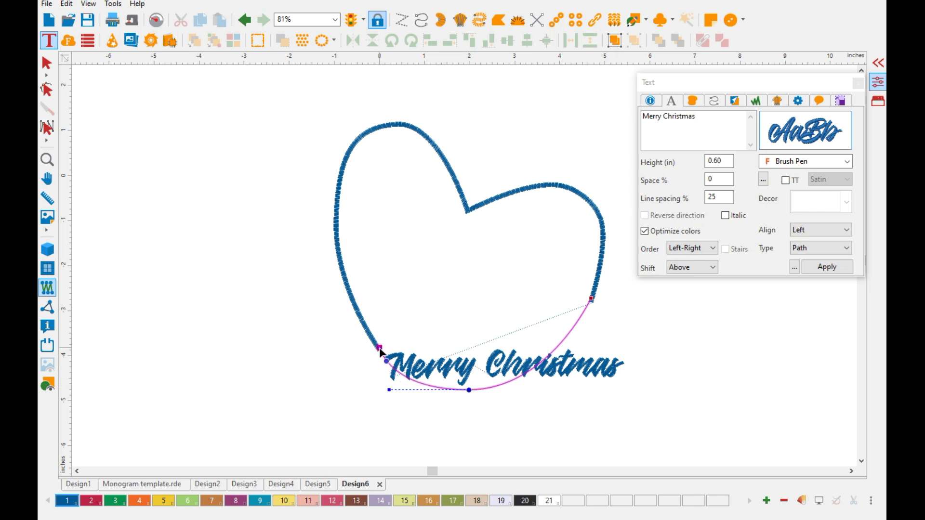
click(616, 323)
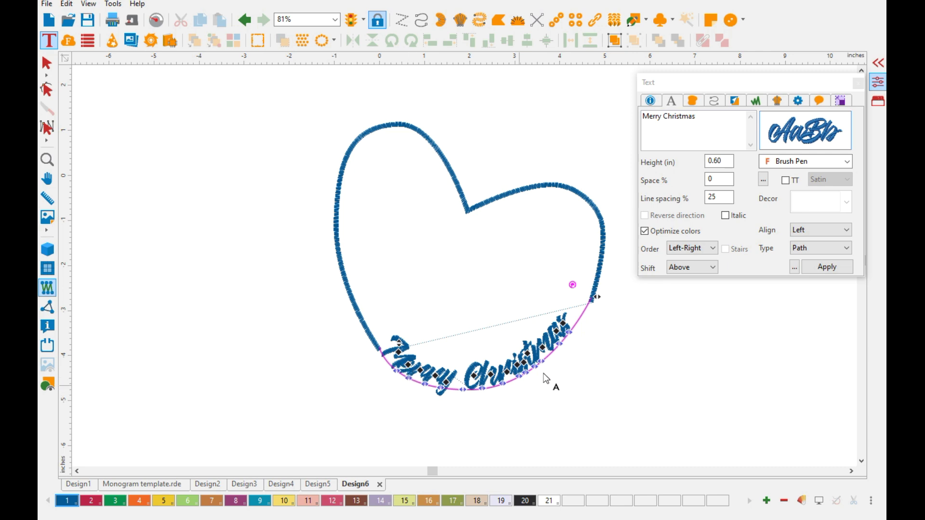
Step: Apply the text settings and slide Merry Christmas along the curved heart path
scroll(410, 404, up, 1)
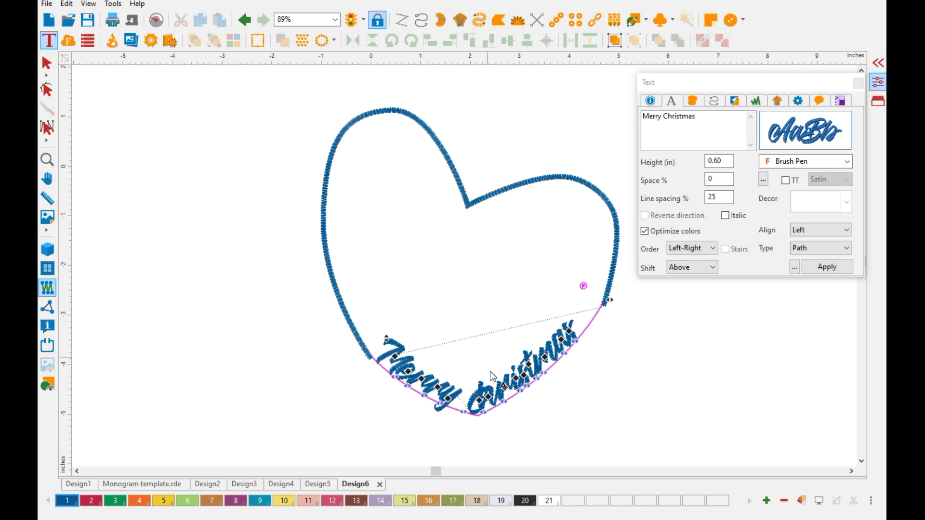
drag(464, 413, 482, 412)
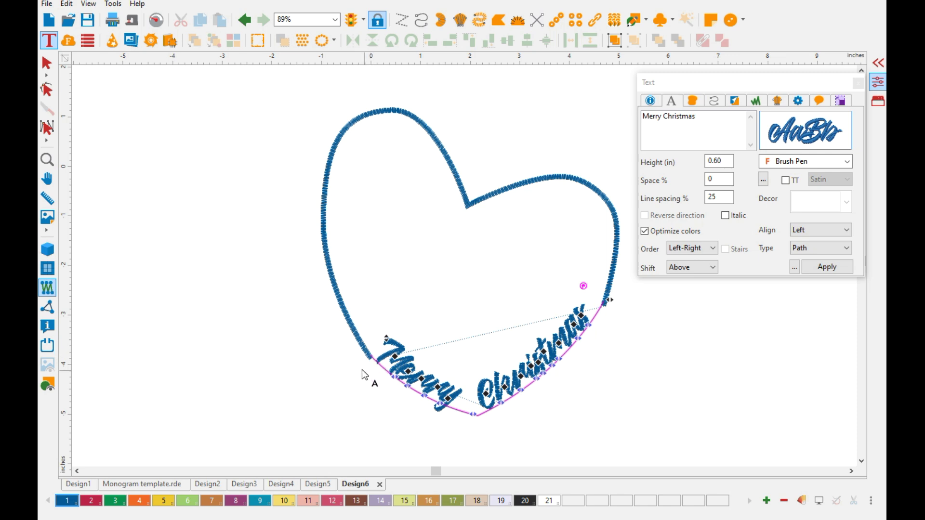
click(645, 119)
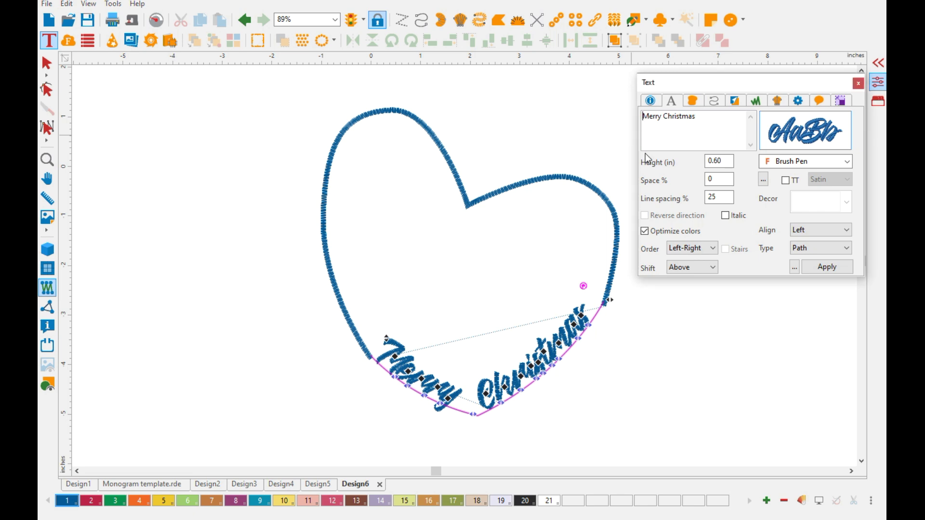
click(828, 267)
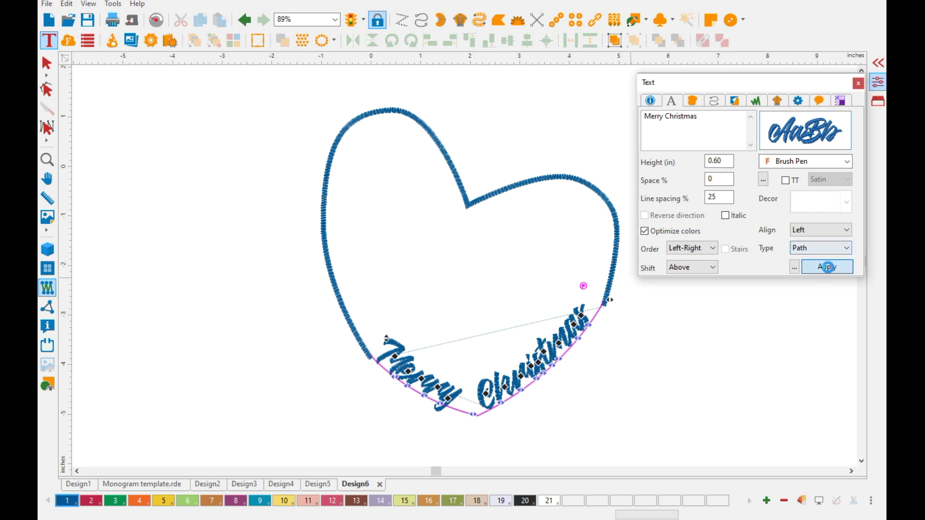
drag(383, 366, 347, 372)
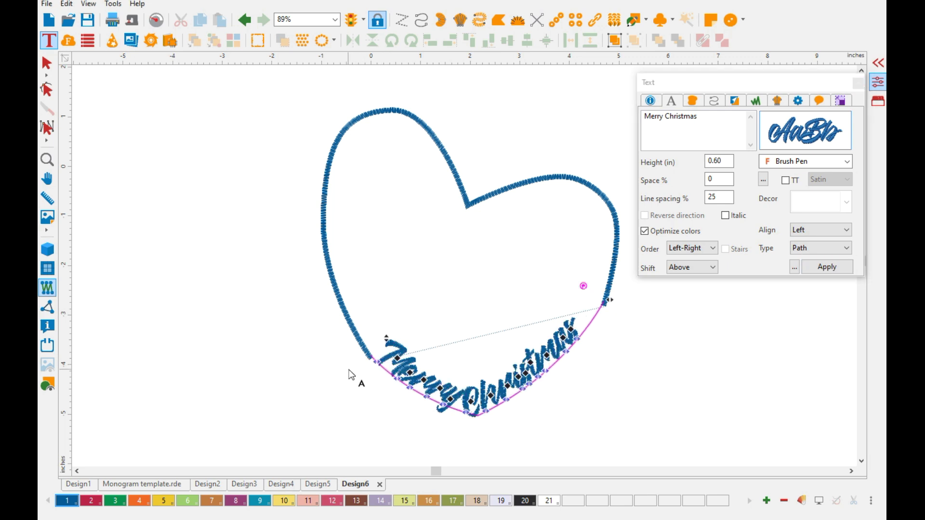
drag(465, 412, 483, 423)
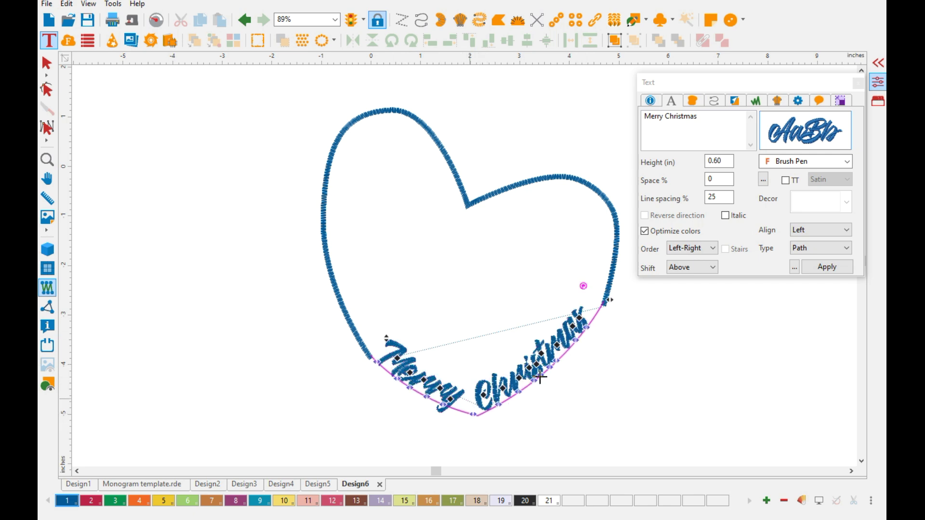
Step: Set the path text Shift to Center and slide it so Christmas ends at the heart's lower-right end
click(713, 268)
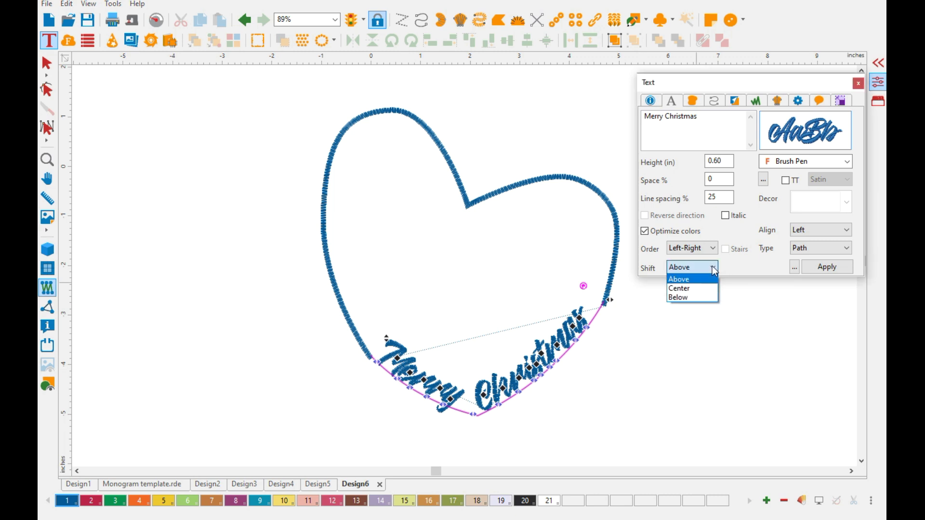
click(679, 290)
click(828, 268)
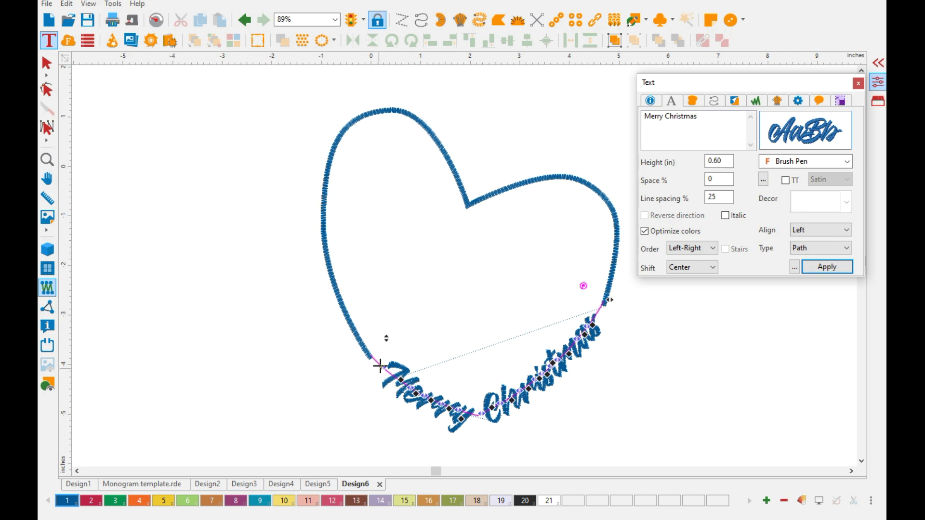
drag(381, 366, 364, 363)
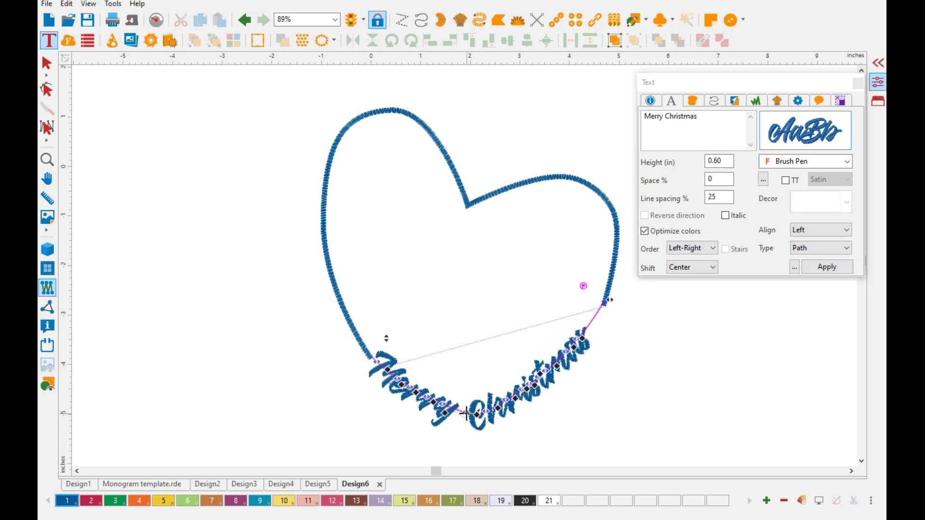
drag(466, 413, 480, 409)
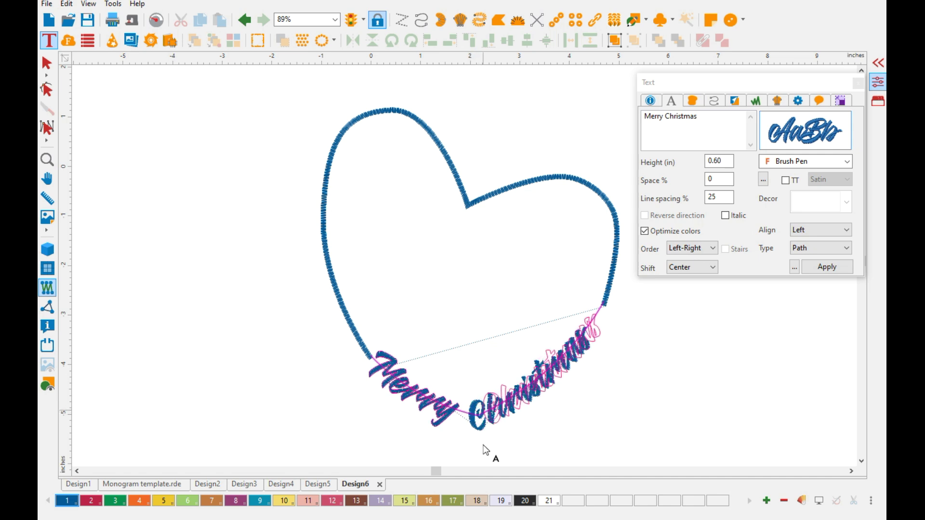
drag(486, 450, 543, 420)
right_click(594, 394)
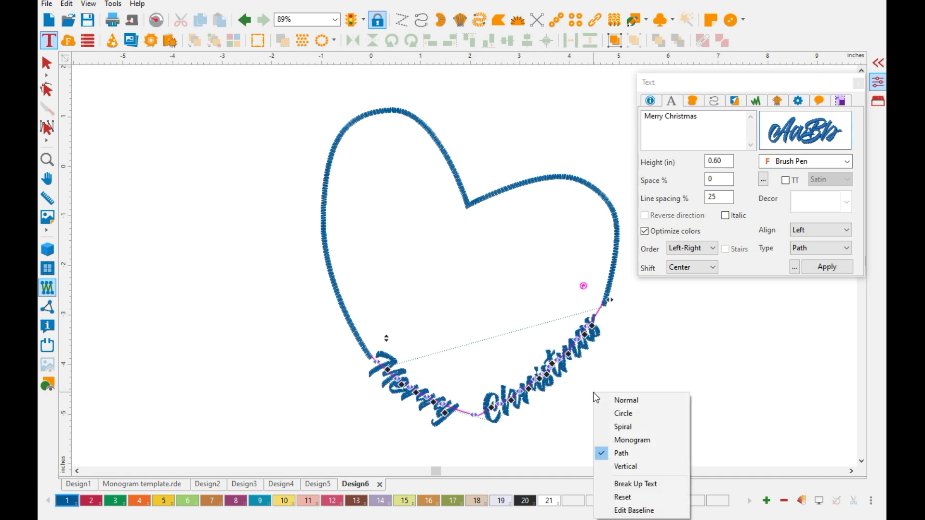
click(700, 363)
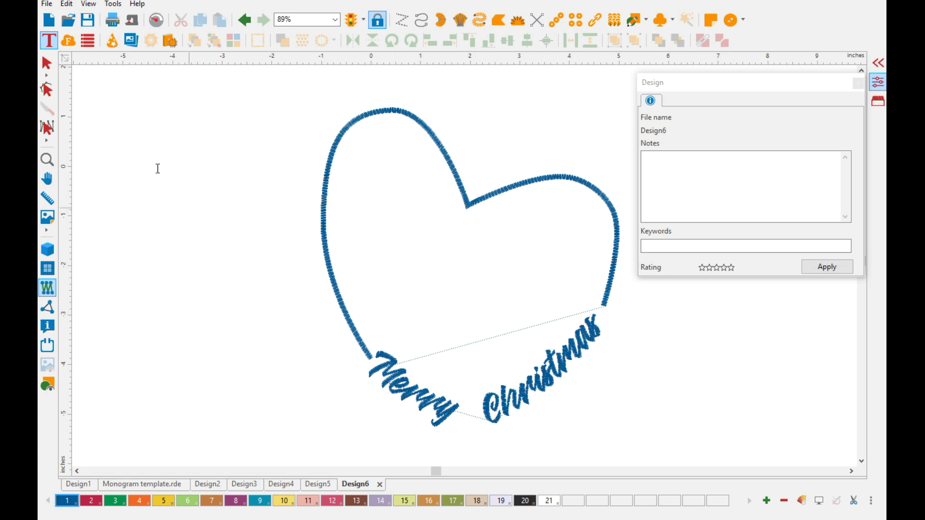
Step: Split the Merry Christmas text into separate letters and select the M
click(47, 63)
click(405, 389)
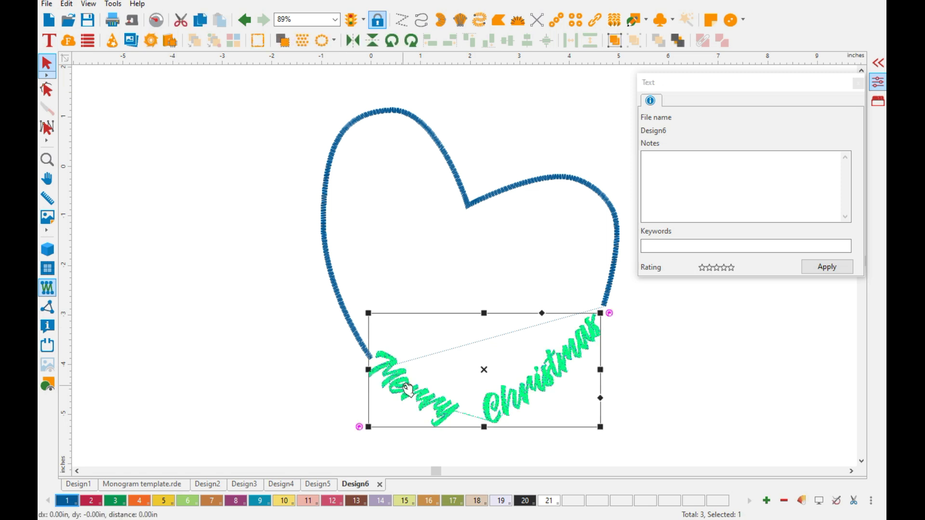
right_click(406, 389)
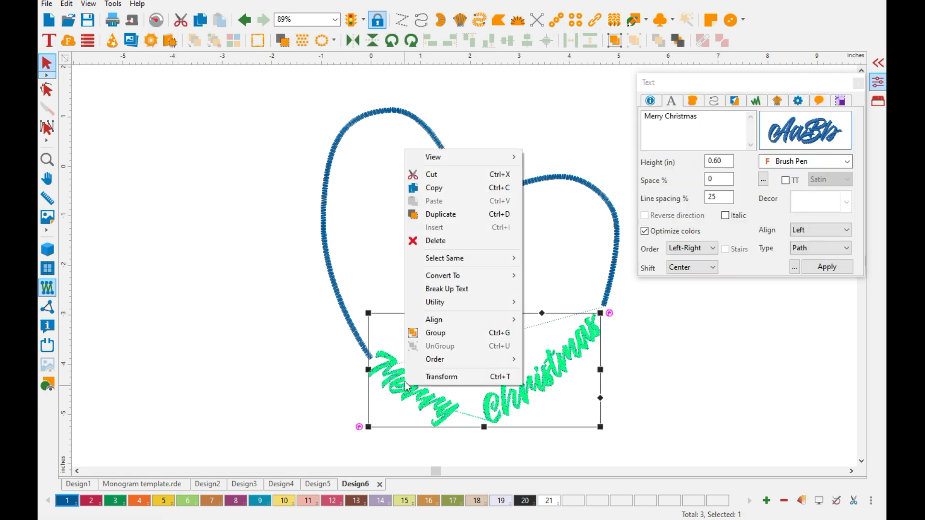
click(449, 289)
click(340, 398)
scroll(302, 398, up, 1)
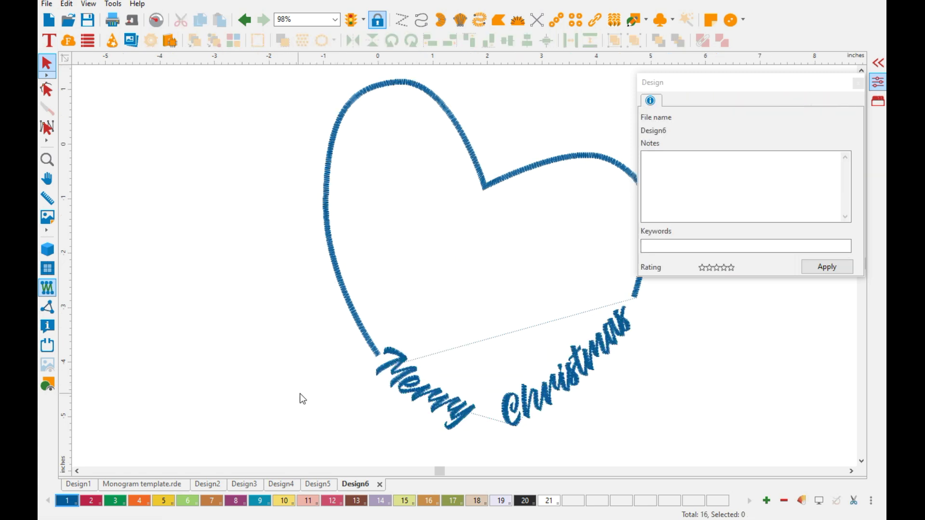
scroll(302, 399, up, 5)
scroll(424, 330, up, 3)
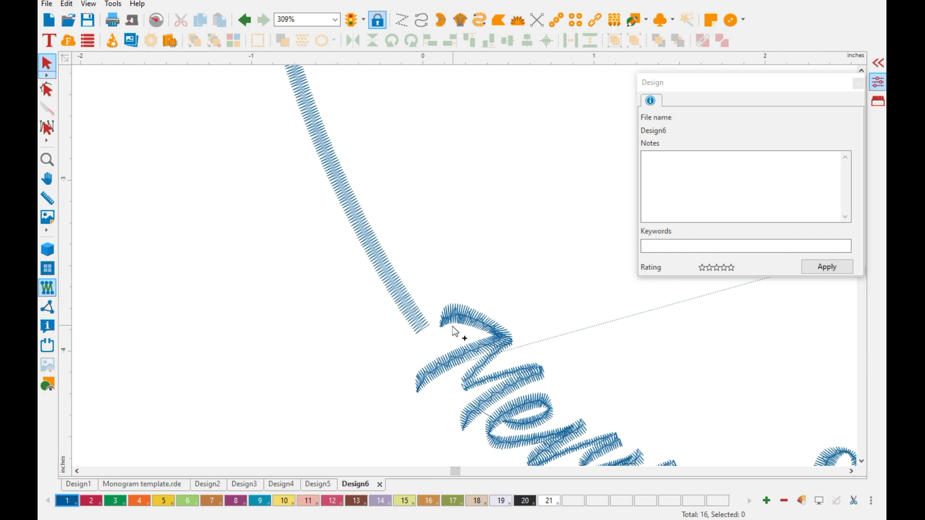
click(456, 318)
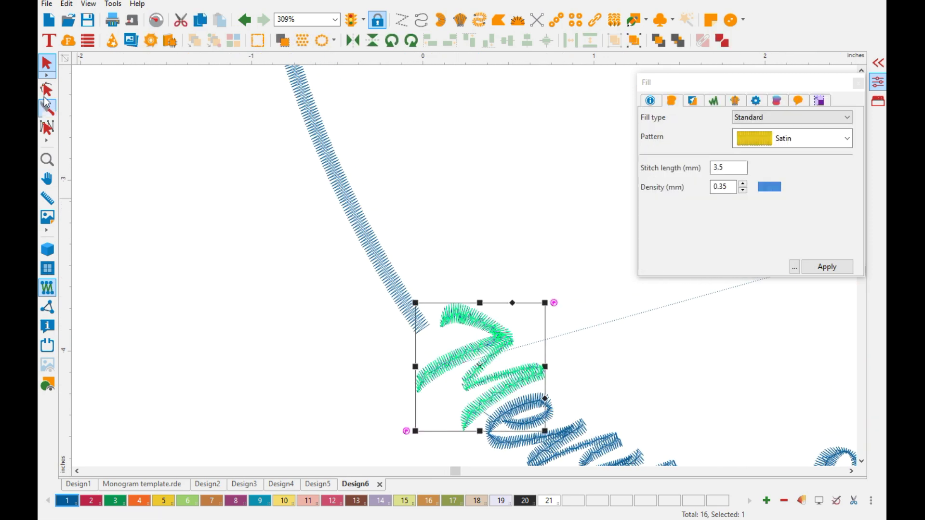
Step: Turn the node at the M's upper tip into a straight Line corner
click(47, 89)
scroll(476, 367, up, 1)
scroll(476, 366, up, 3)
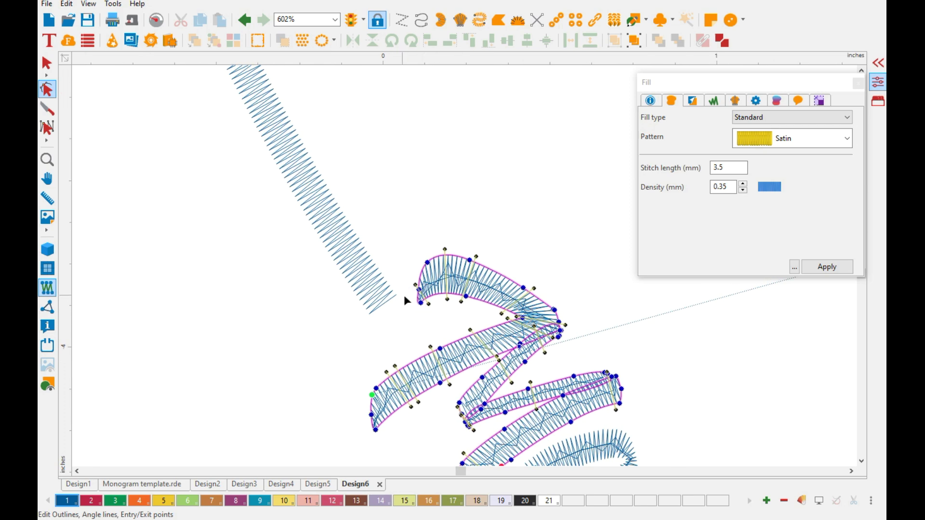
click(429, 296)
click(432, 298)
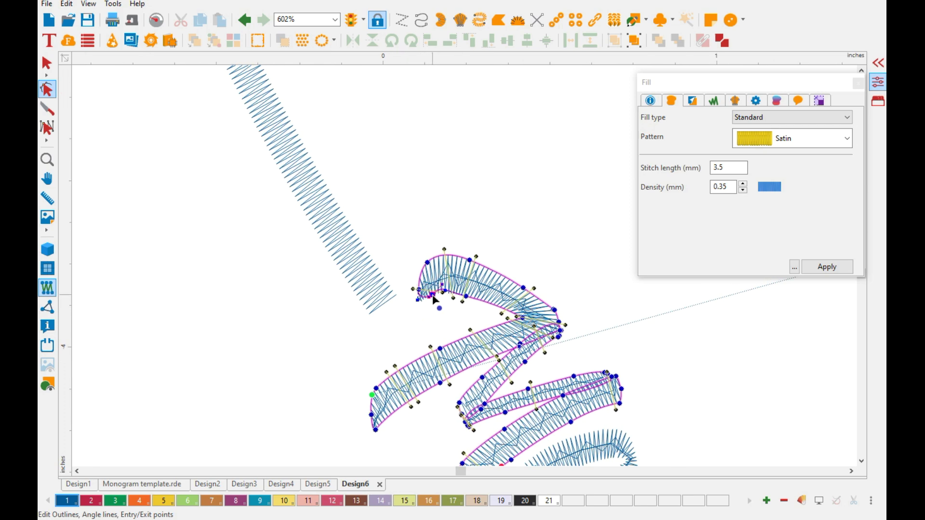
drag(450, 303, 441, 302)
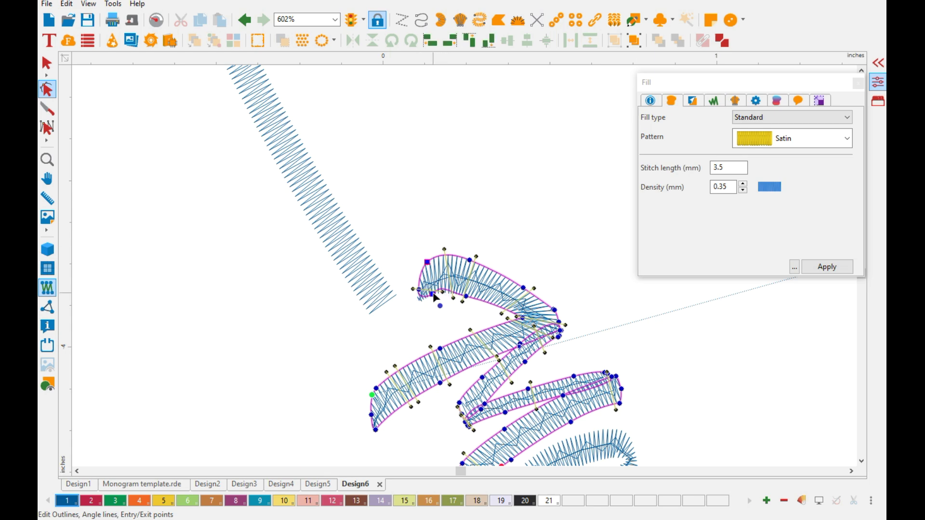
right_click(433, 293)
click(461, 363)
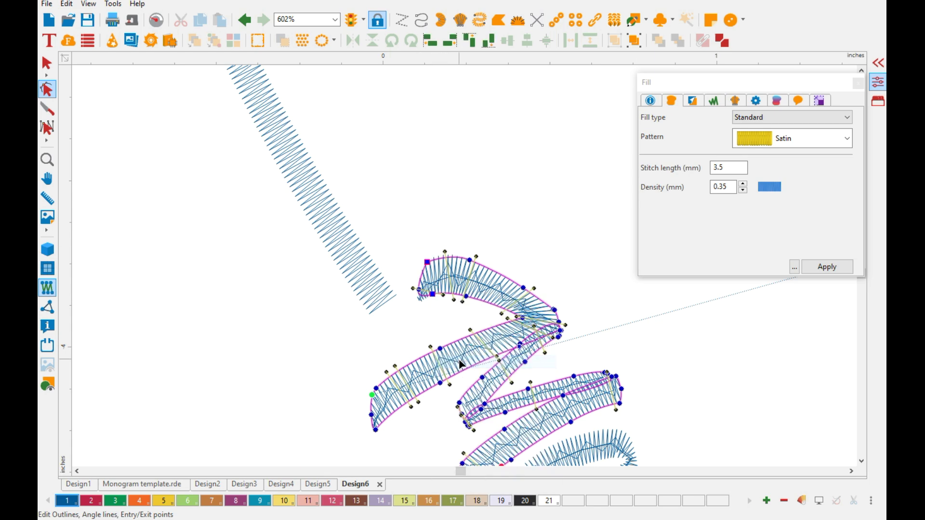
Step: Adjust the tip node's handle and delete the extra node from the M's outline
click(433, 295)
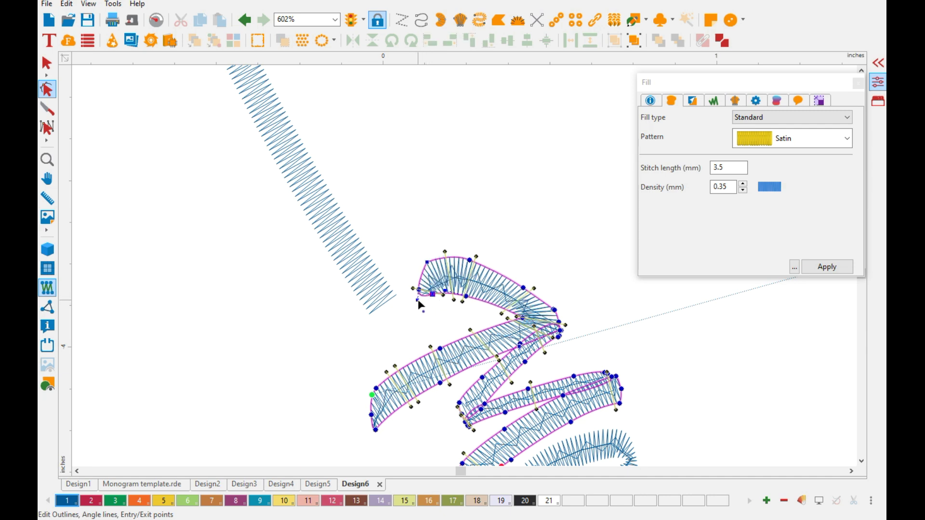
mouse_move(418, 299)
mouse_down()
mouse_move(409, 297)
mouse_move(418, 290)
mouse_up()
right_click(419, 292)
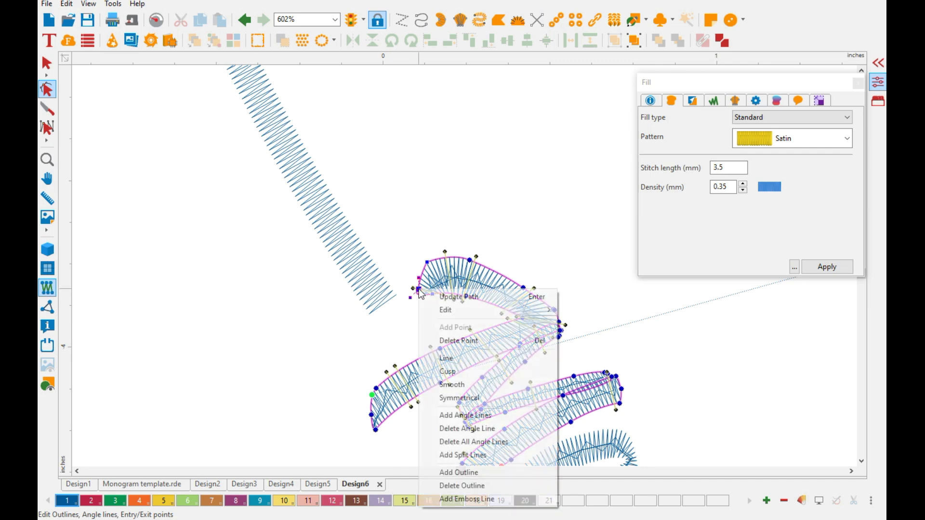
click(463, 343)
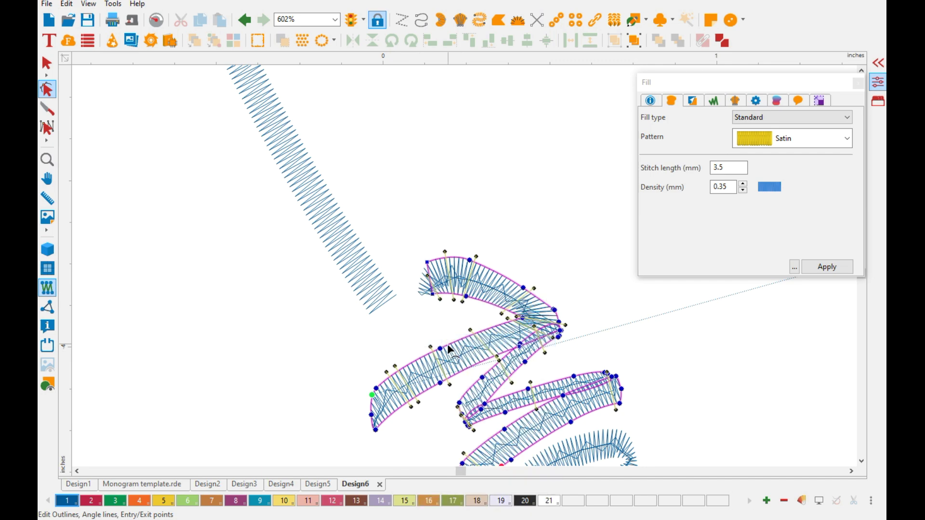
click(382, 301)
Step: Add a point on the heart's lower-left stroke and curve its end into the M of 'Merry'
right_click(365, 282)
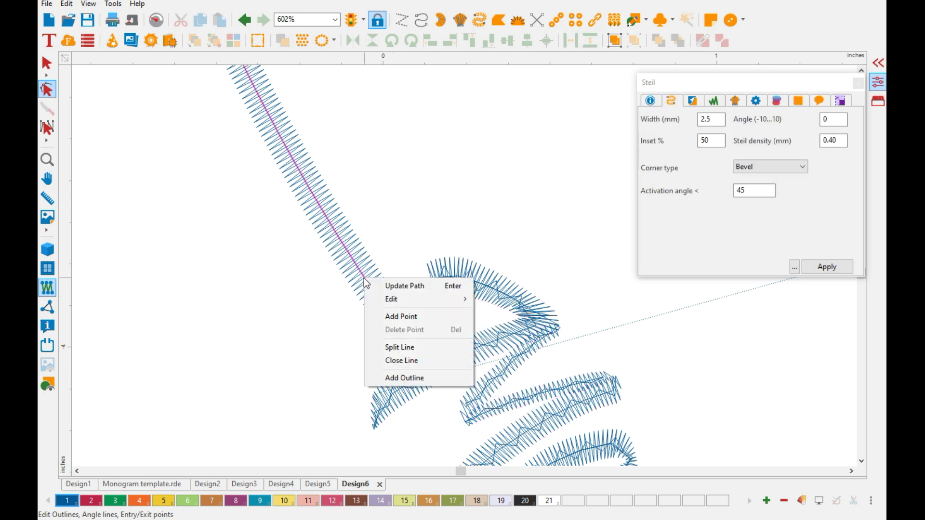
right_click(350, 255)
click(374, 294)
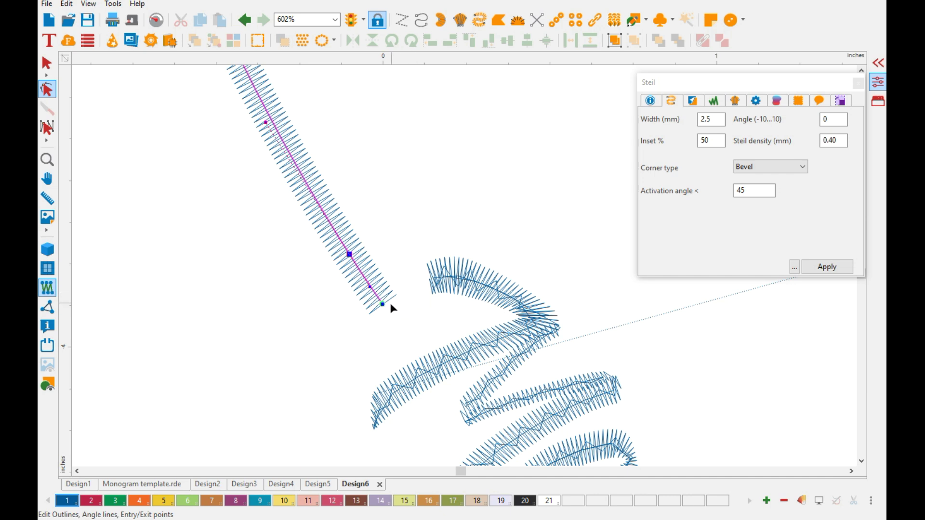
drag(384, 307, 435, 283)
drag(369, 288, 381, 305)
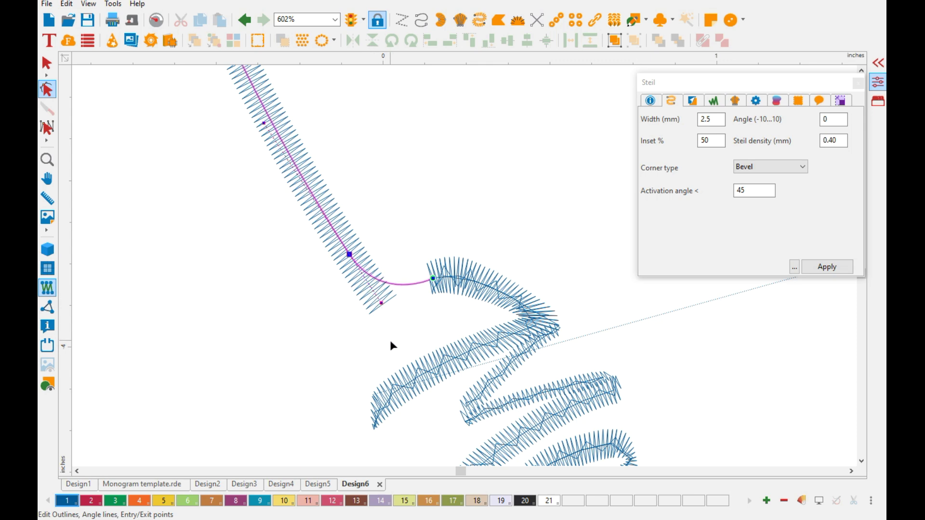
scroll(390, 340, down, 5)
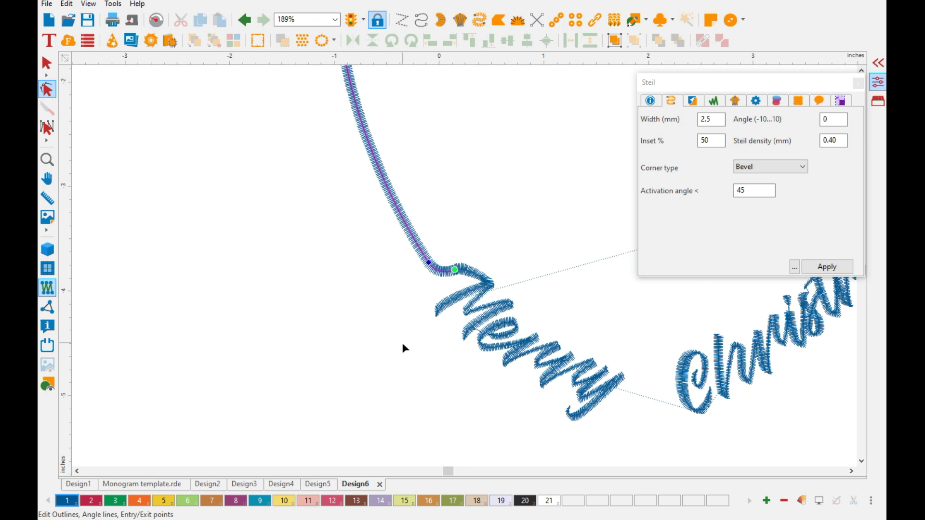
scroll(661, 367, down, 3)
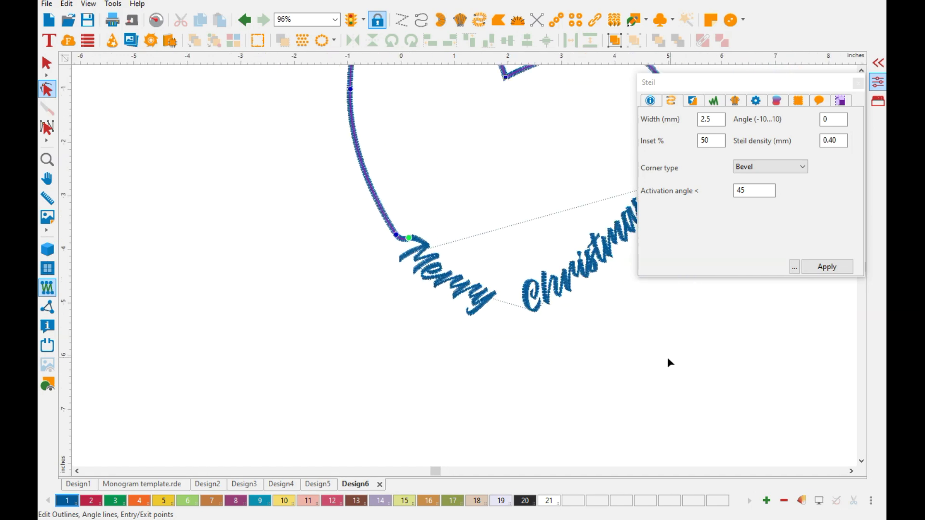
Step: Pull the heart's right stroke end toward 'Christmas' and add a point to bend it
scroll(580, 230, up, 6)
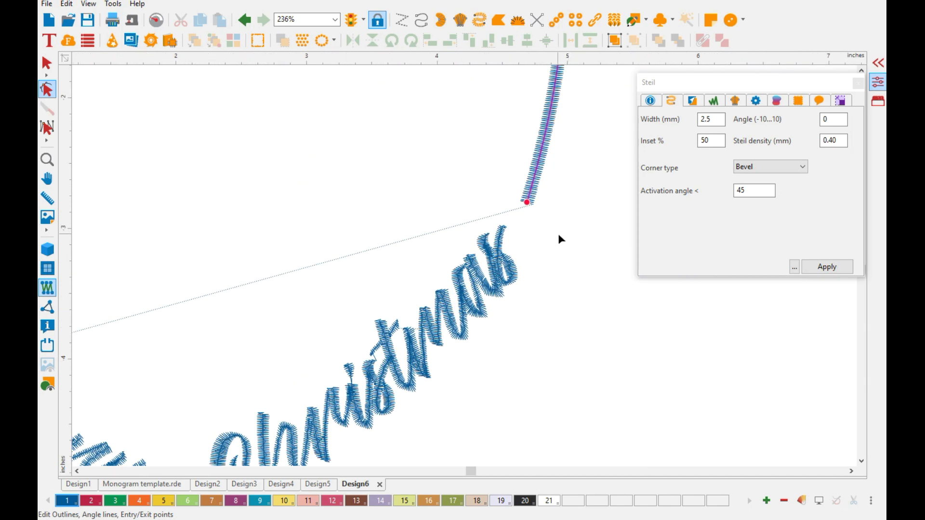
drag(498, 178, 482, 208)
right_click(509, 130)
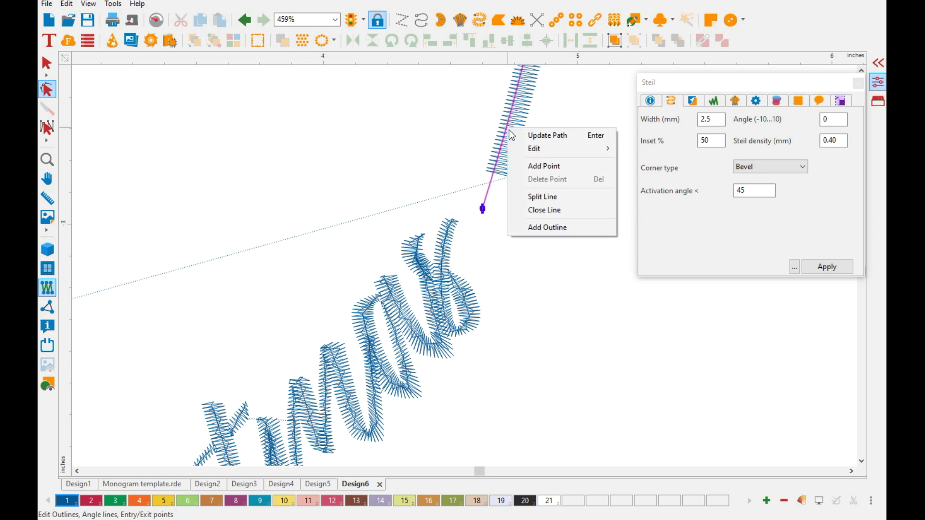
click(544, 166)
drag(507, 129, 514, 128)
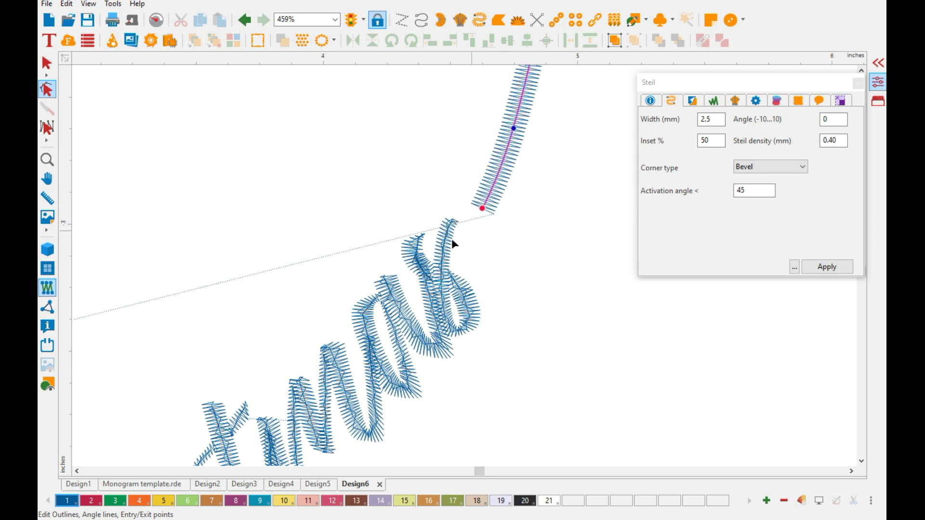
Step: Turn the final letter's top nodes into line corners and stretch its top up to the heart
click(447, 250)
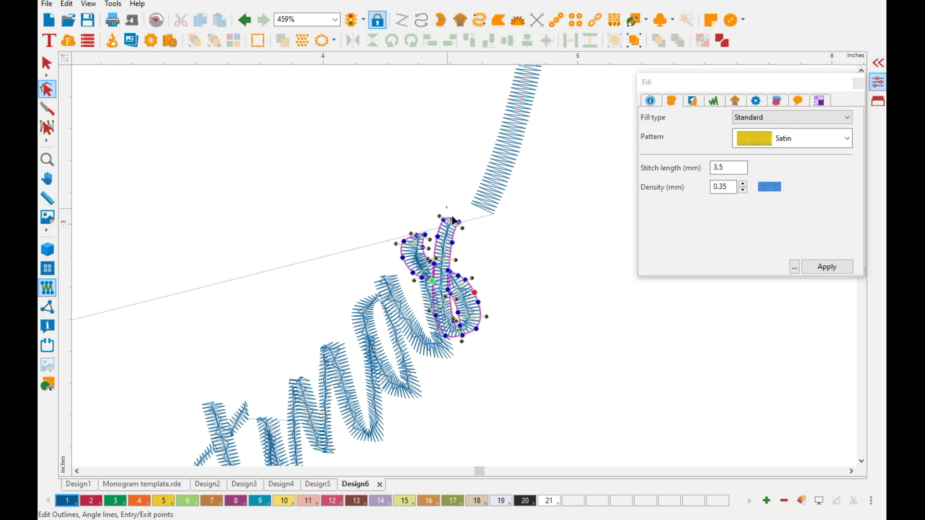
click(455, 224)
right_click(459, 222)
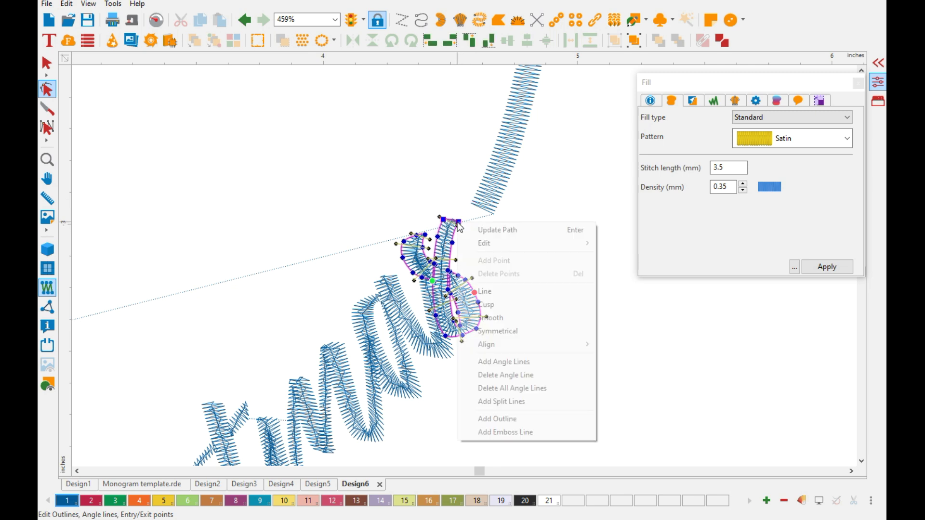
click(482, 292)
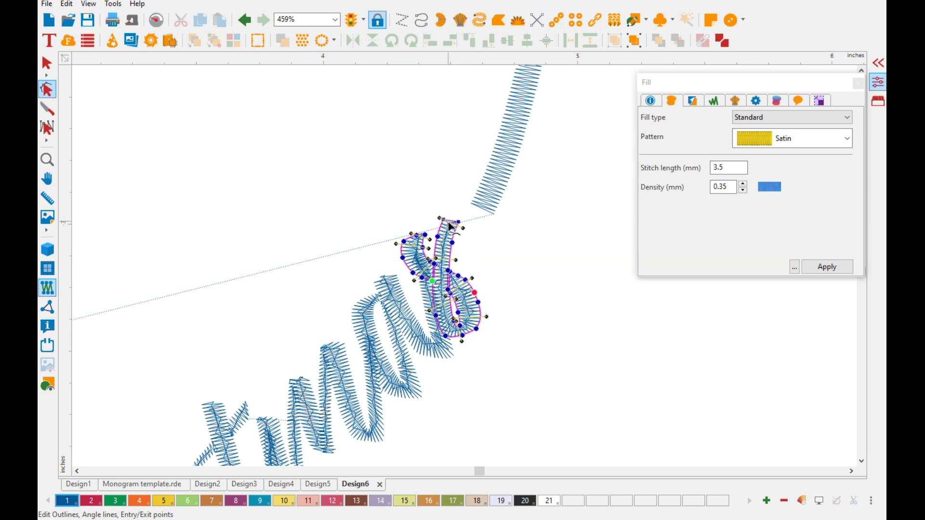
drag(444, 220, 494, 215)
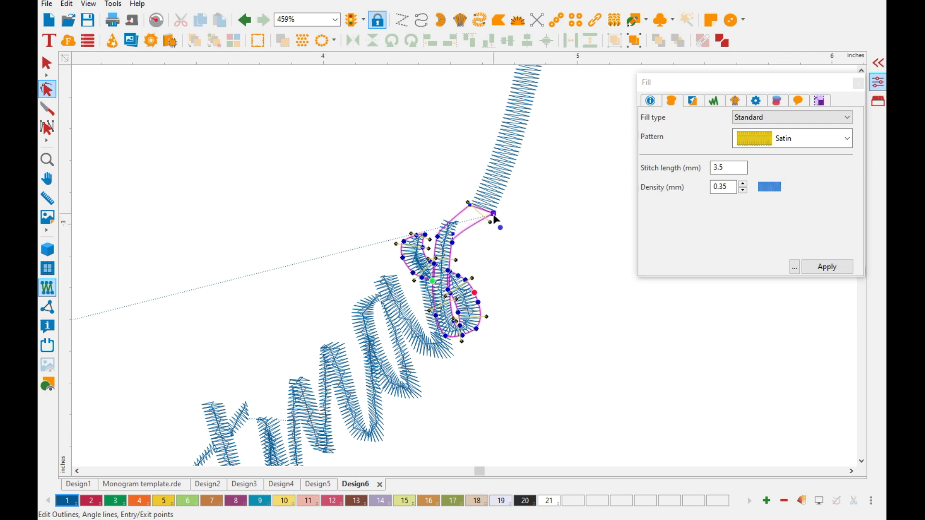
Step: Shift two of the 's' outline nodes right, make them smooth, and regenerate its stitches
scroll(499, 266, up, 3)
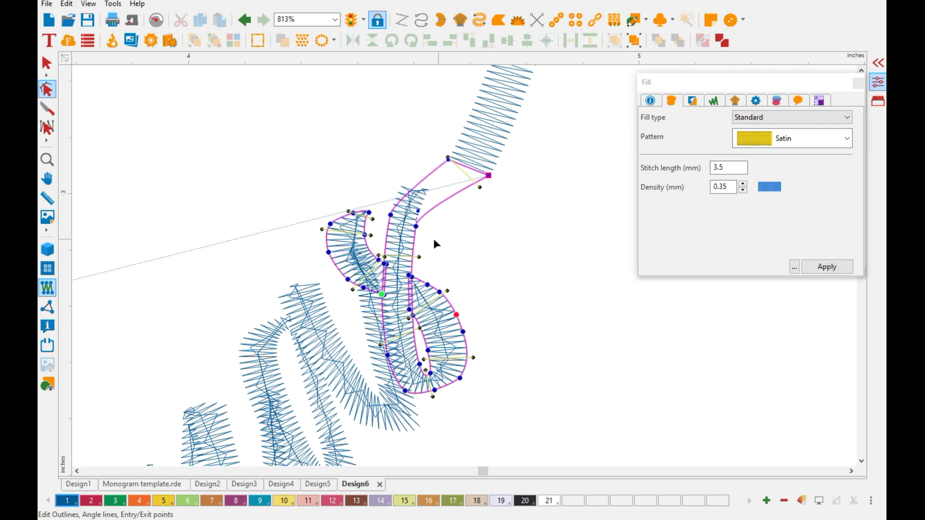
drag(382, 195, 433, 232)
right_click(433, 231)
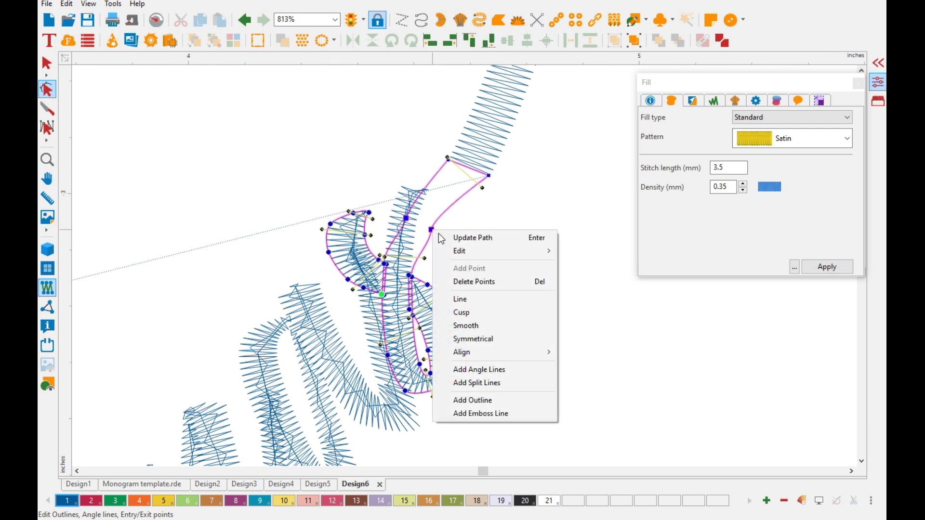
click(485, 324)
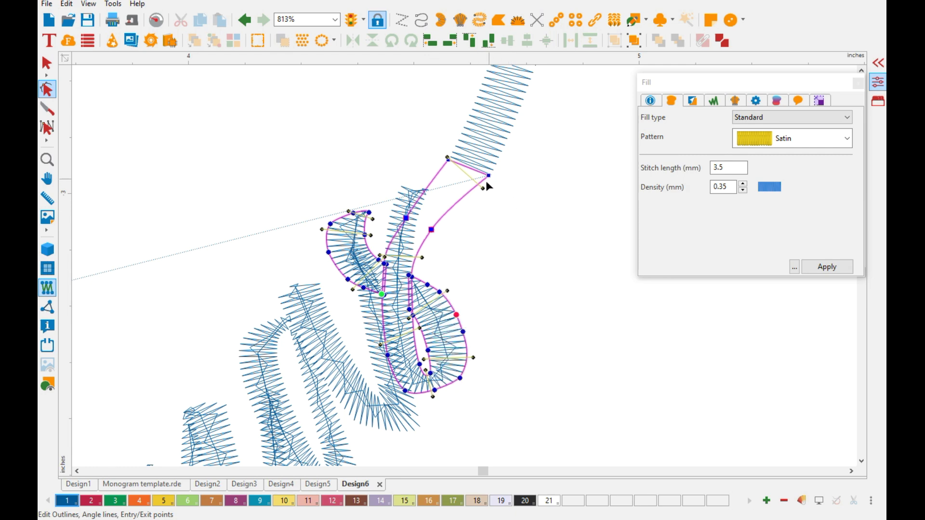
key(Return)
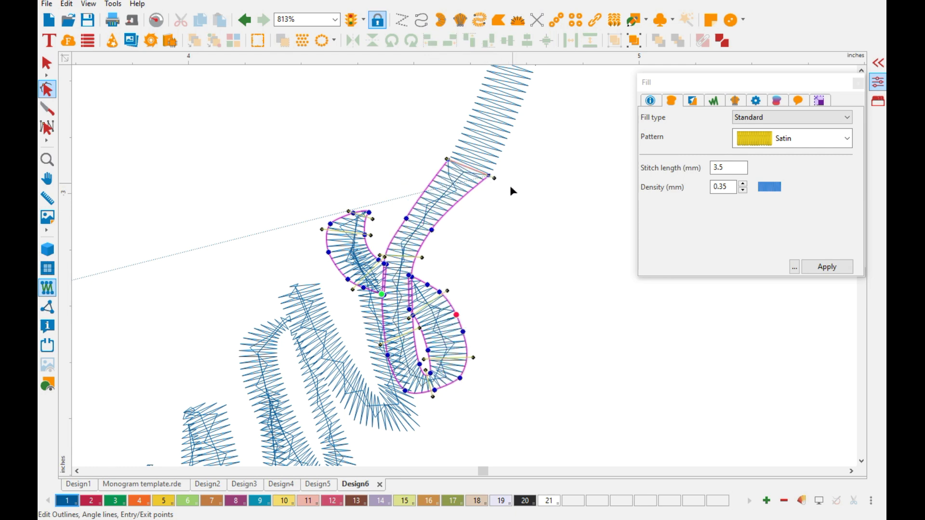
scroll(510, 188, down, 1)
scroll(536, 301, down, 5)
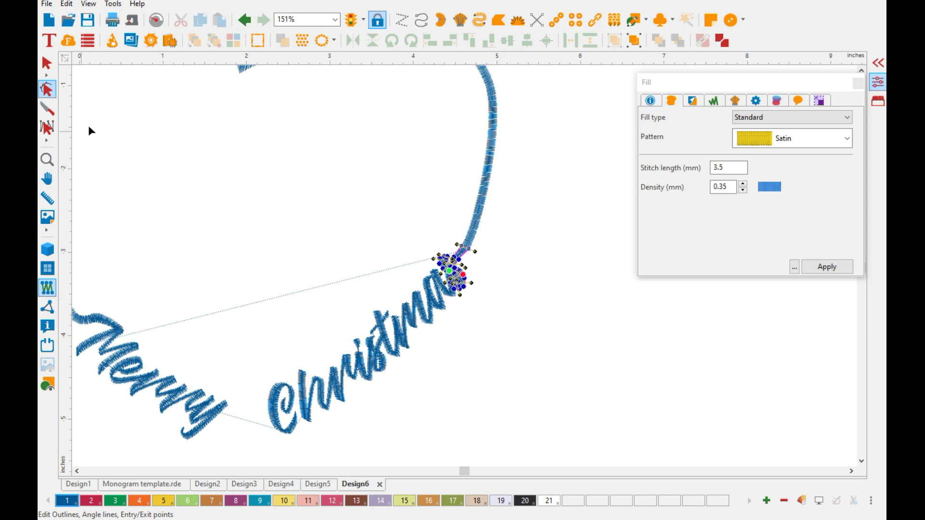
key(Escape)
key(Escape)
Step: Select the whole heart and 'Merry Christmas' lettering, apply Optimize Entry Exit, then deselect
scroll(539, 428, down, 2)
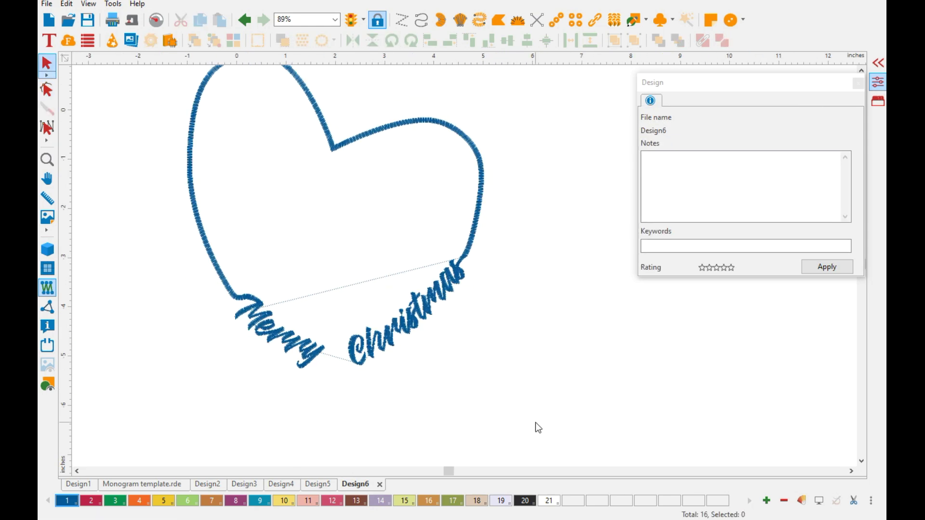
scroll(538, 428, down, 1)
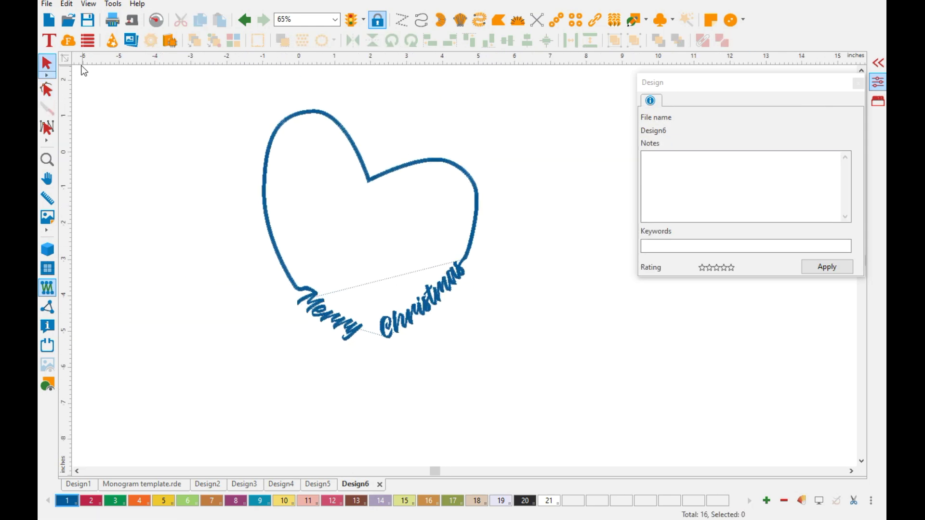
drag(211, 83, 529, 370)
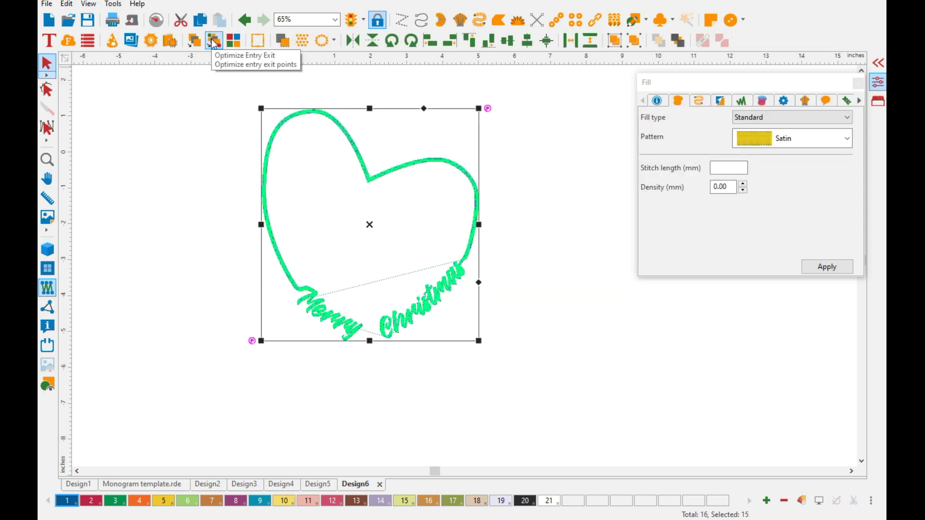
click(214, 42)
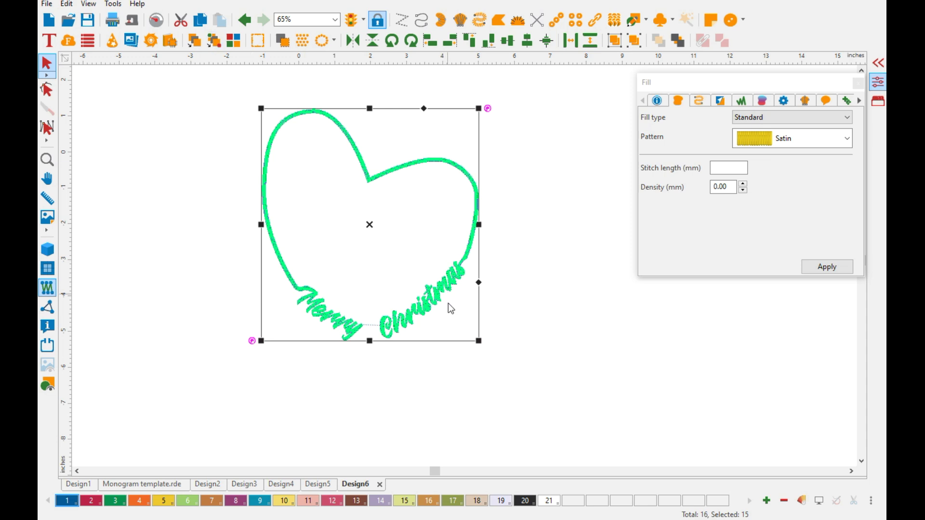
click(414, 365)
scroll(383, 378, up, 4)
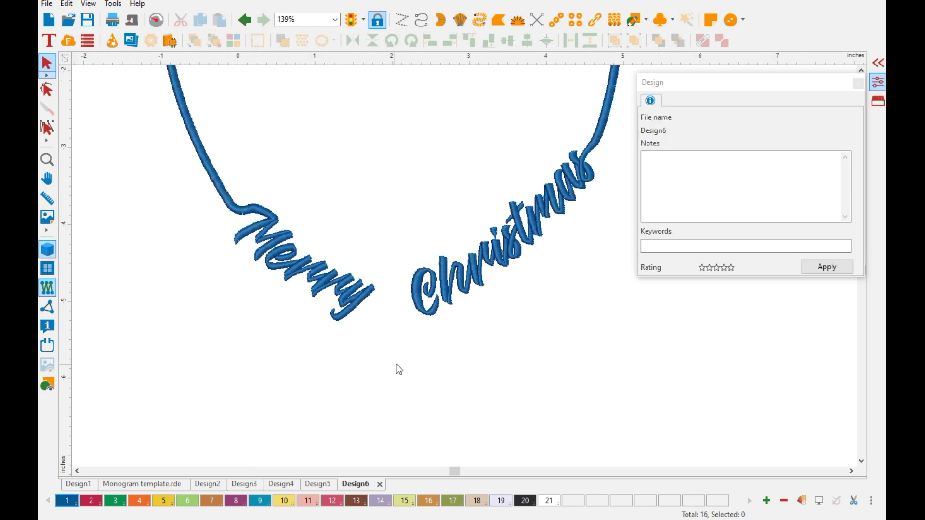
scroll(396, 366, down, 5)
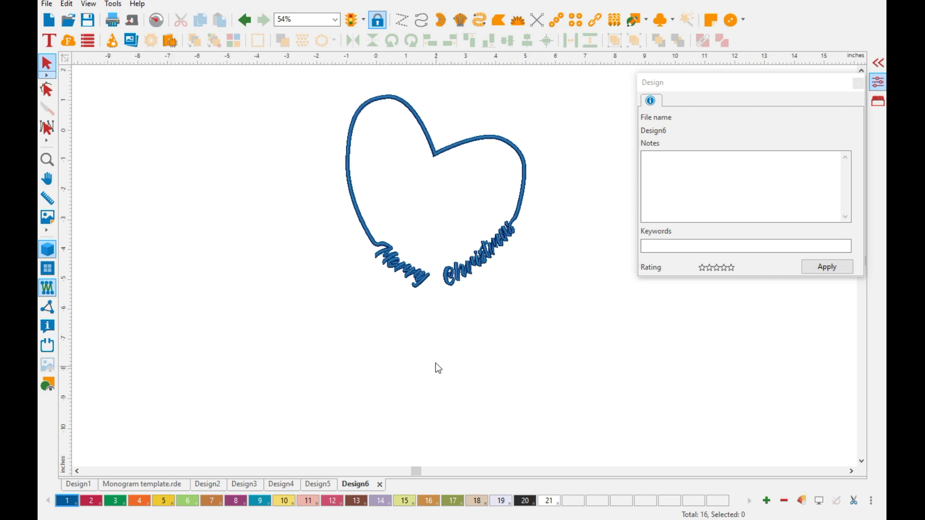